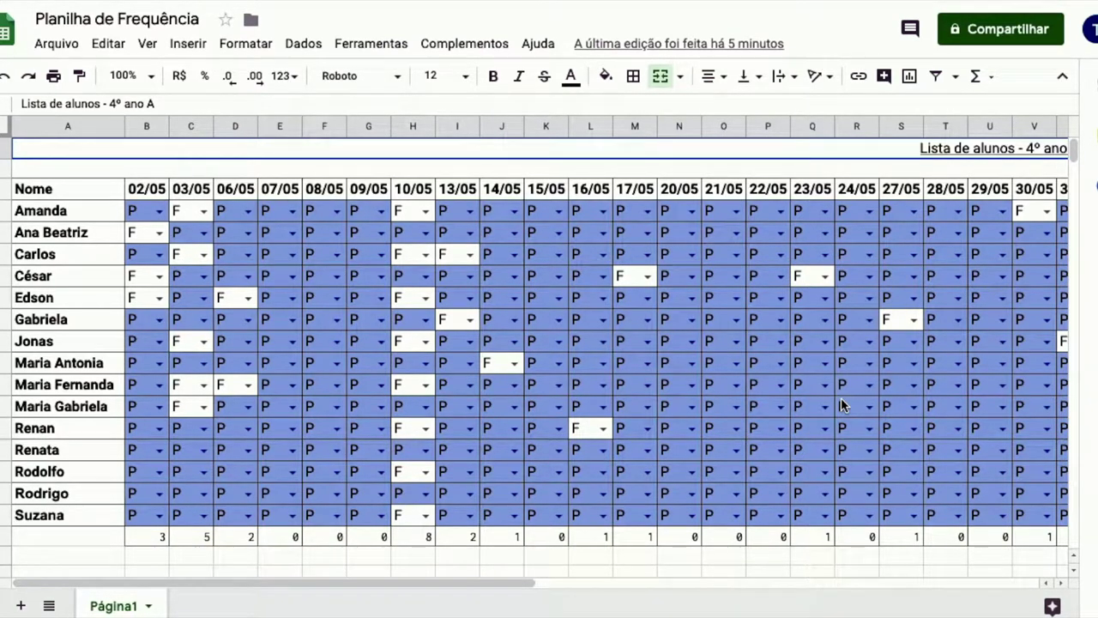
Select the date header row B2:AQ2 as the chart's categories.
{"action": "scroll", "coordinate": [913, 453], "scroll_direction": "right", "scroll_amount": 2}
{"action": "scroll", "coordinate": [912, 452], "scroll_direction": "right", "scroll_amount": 2}
{"action": "scroll", "coordinate": [913, 452], "scroll_direction": "right", "scroll_amount": 4}
{"action": "scroll", "coordinate": [912, 452], "scroll_direction": "right", "scroll_amount": 4}
{"action": "scroll", "coordinate": [913, 453], "scroll_direction": "right", "scroll_amount": 1}
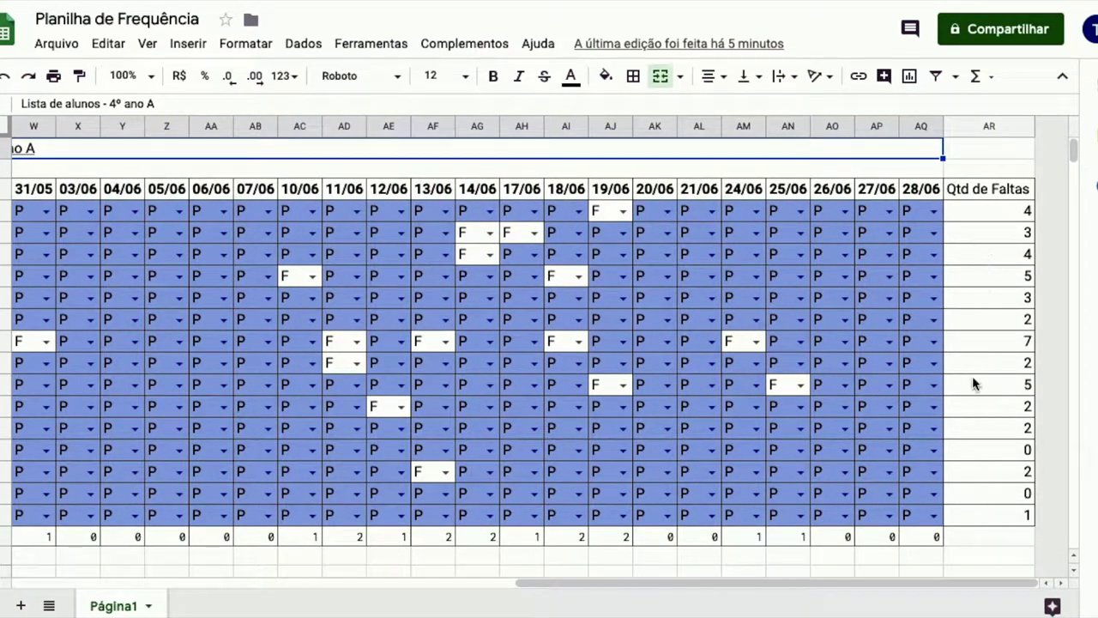
{"action": "scroll", "coordinate": [535, 451], "scroll_direction": "left", "scroll_amount": 5}
{"action": "scroll", "coordinate": [535, 449], "scroll_direction": "left", "scroll_amount": 3}
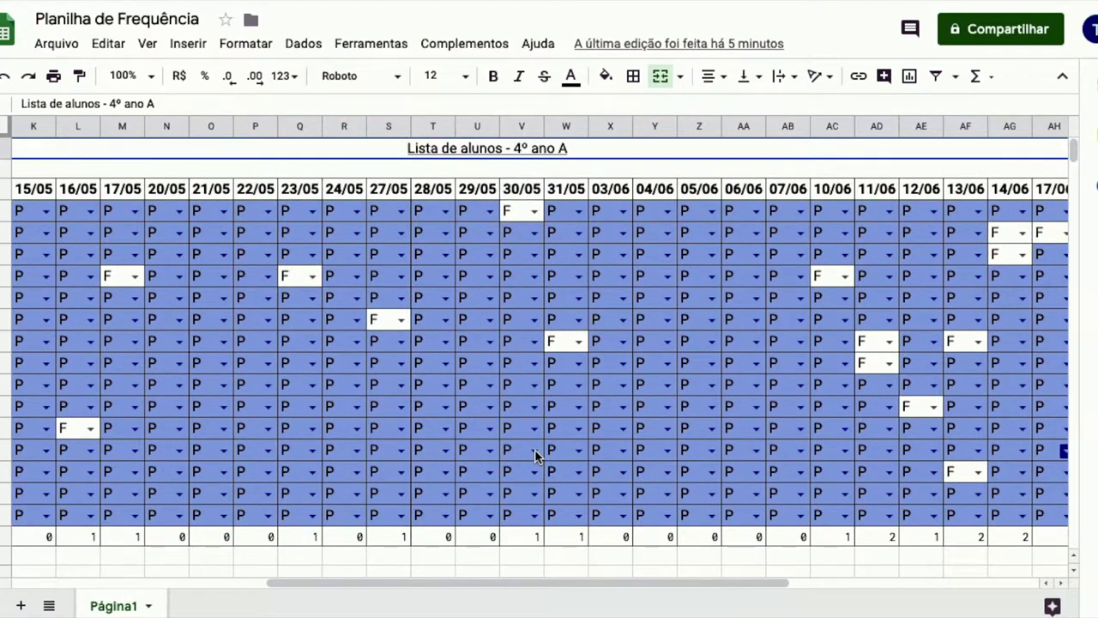
{"action": "scroll", "coordinate": [535, 449], "scroll_direction": "left", "scroll_amount": 4}
{"action": "scroll", "coordinate": [535, 449], "scroll_direction": "left", "scroll_amount": 4}
{"action": "scroll", "coordinate": [534, 449], "scroll_direction": "left", "scroll_amount": 2}
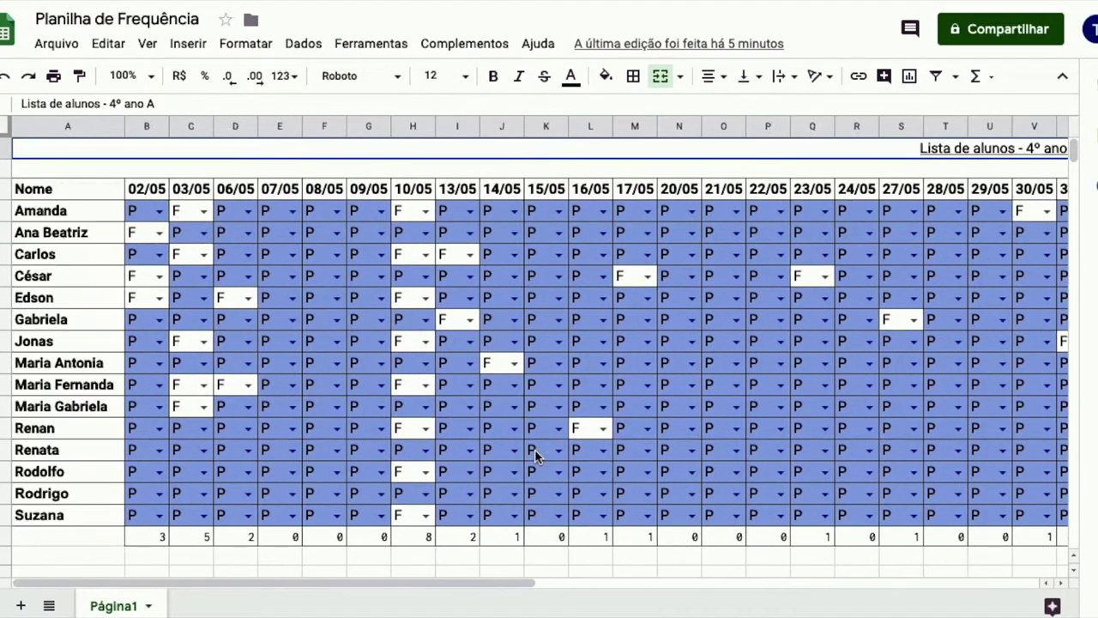
{"action": "scroll", "coordinate": [383, 451], "scroll_direction": "down", "scroll_amount": 1}
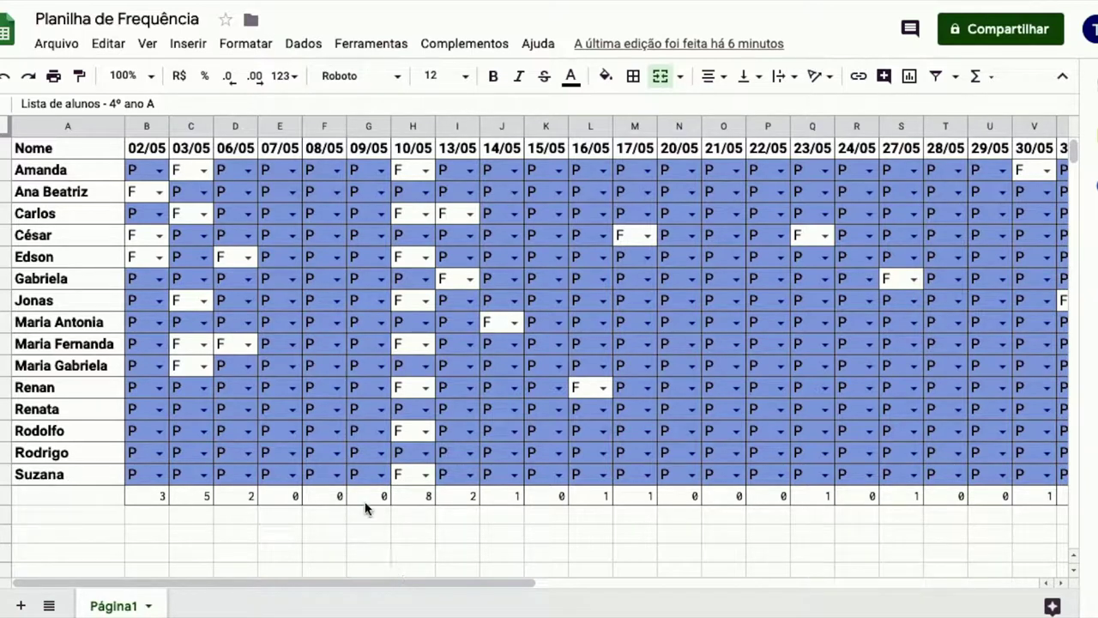
{"action": "scroll", "coordinate": [359, 494], "scroll_direction": "up", "scroll_amount": 1}
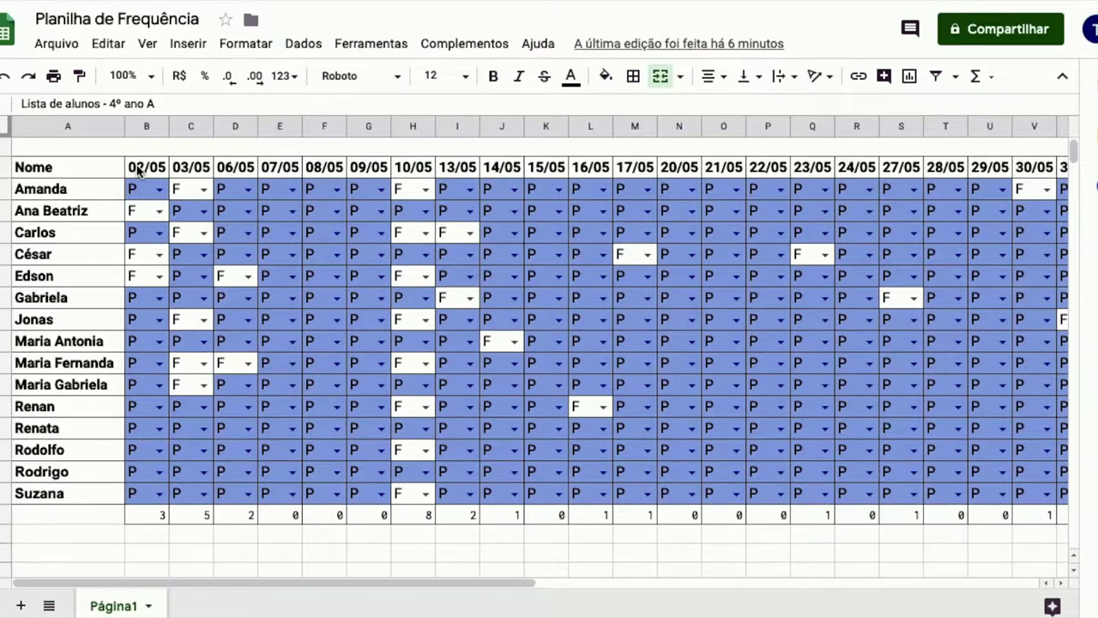
{"action": "left_click_drag", "start_coordinate": [137, 170], "coordinate": [1093, 179]}
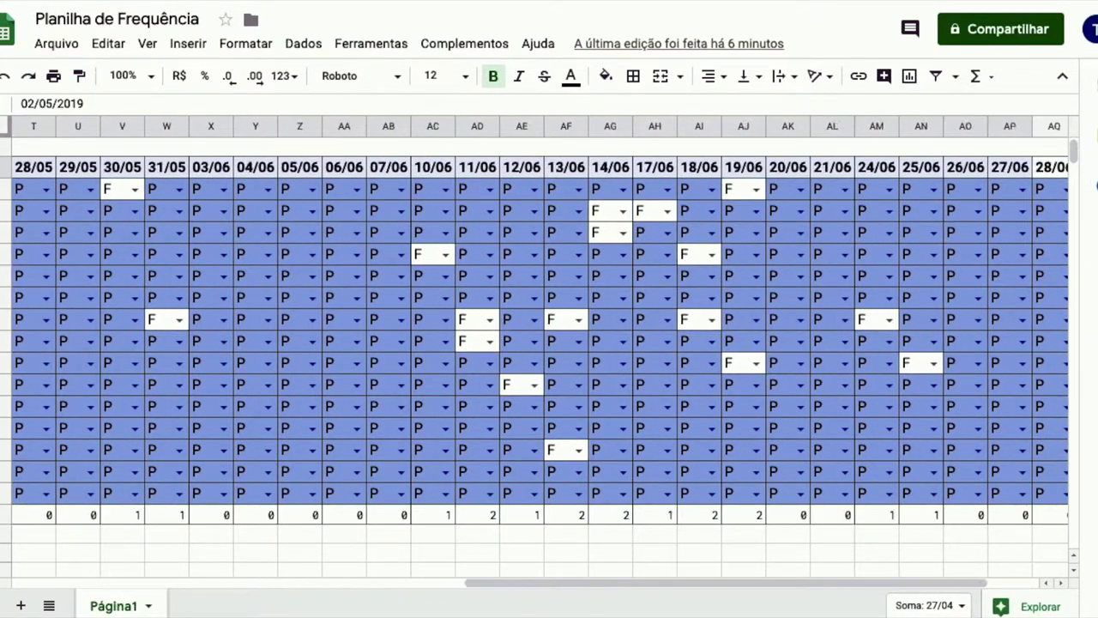
{"action": "left_click_drag", "start_coordinate": [1094, 178], "coordinate": [925, 169]}
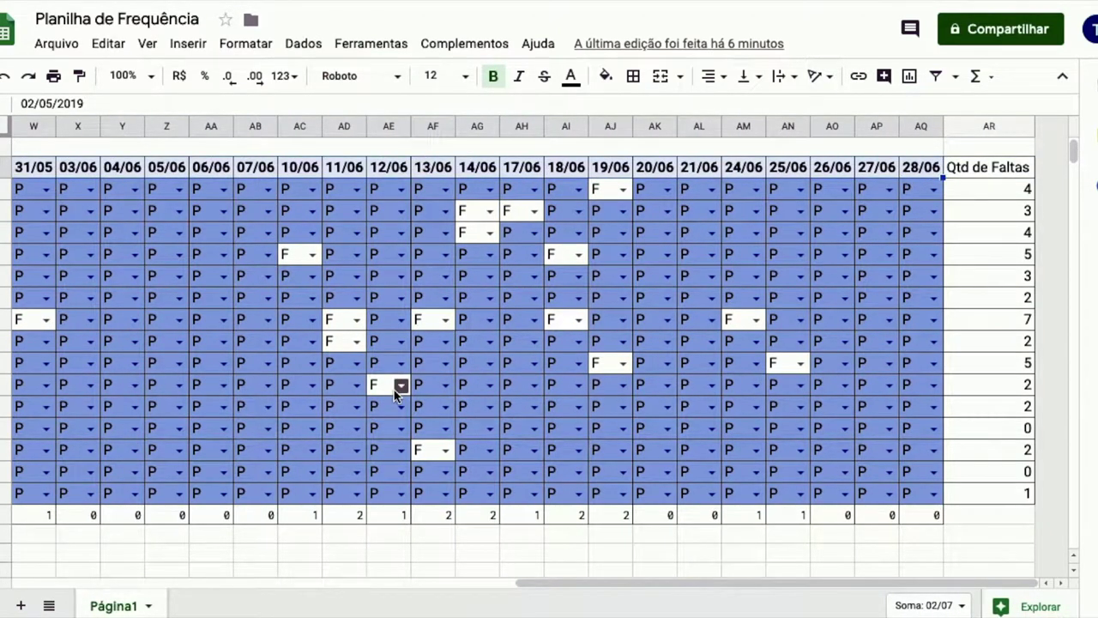
{"action": "scroll", "coordinate": [386, 386], "scroll_direction": "left", "scroll_amount": 10}
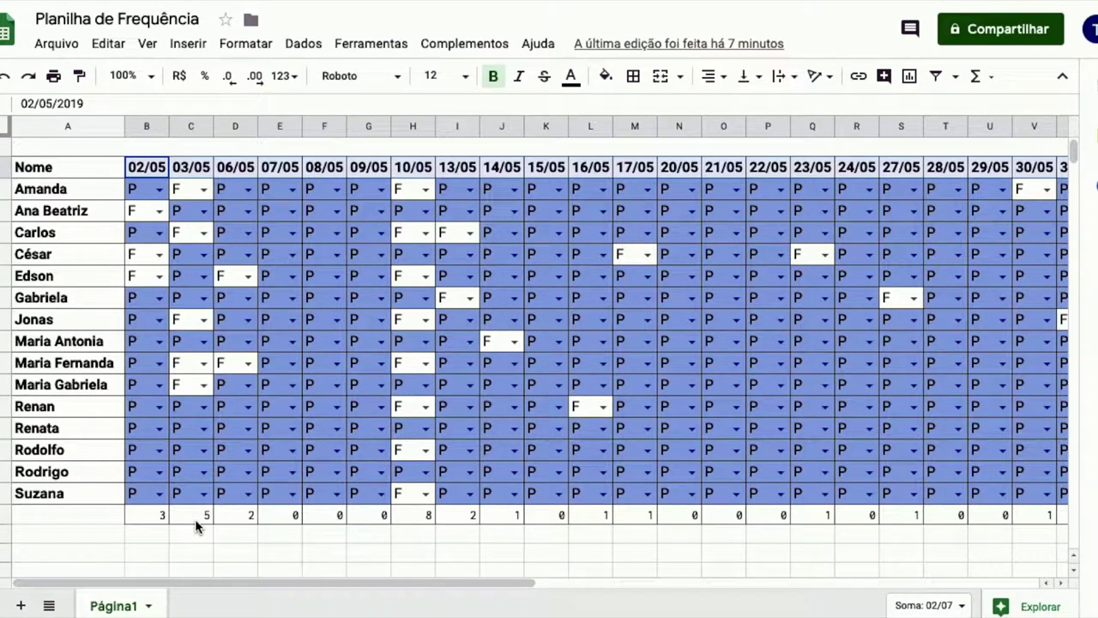
Add the daily absence totals row B19:AQ19 to the selection.
{"action": "left_click", "coordinate": [147, 514]}
{"action": "mouse_move", "coordinate": [147, 514]}
{"action": "left_mouse_down"}
{"action": "mouse_move", "coordinate": [1085, 515]}
{"action": "mouse_move", "coordinate": [932, 515]}
{"action": "left_mouse_up"}
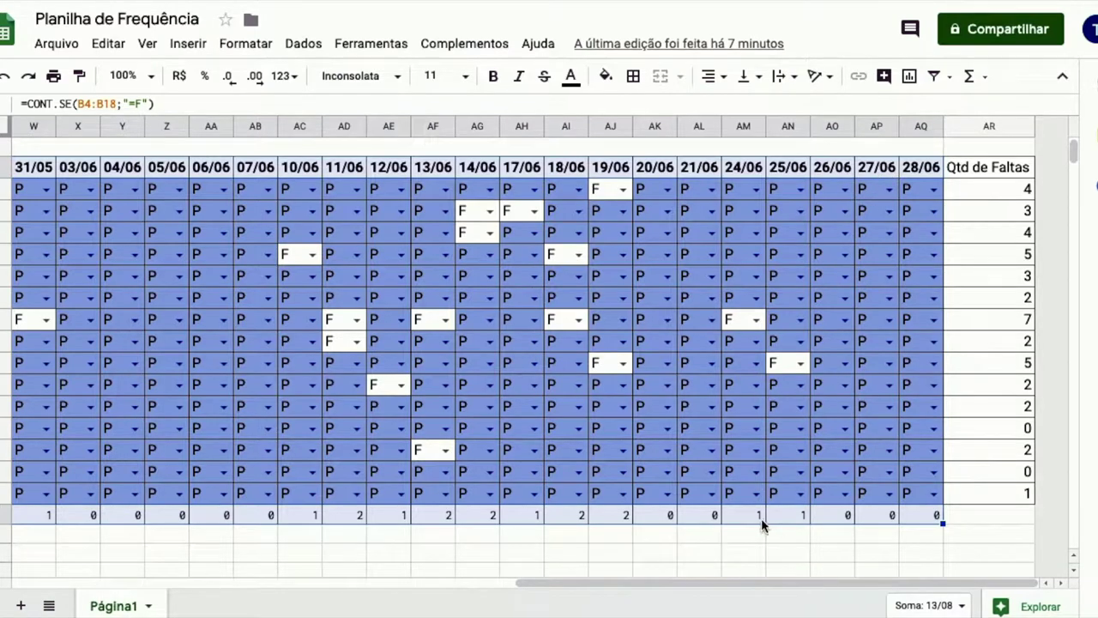
{"action": "left_click_drag", "start_coordinate": [687, 584], "coordinate": [172, 583]}
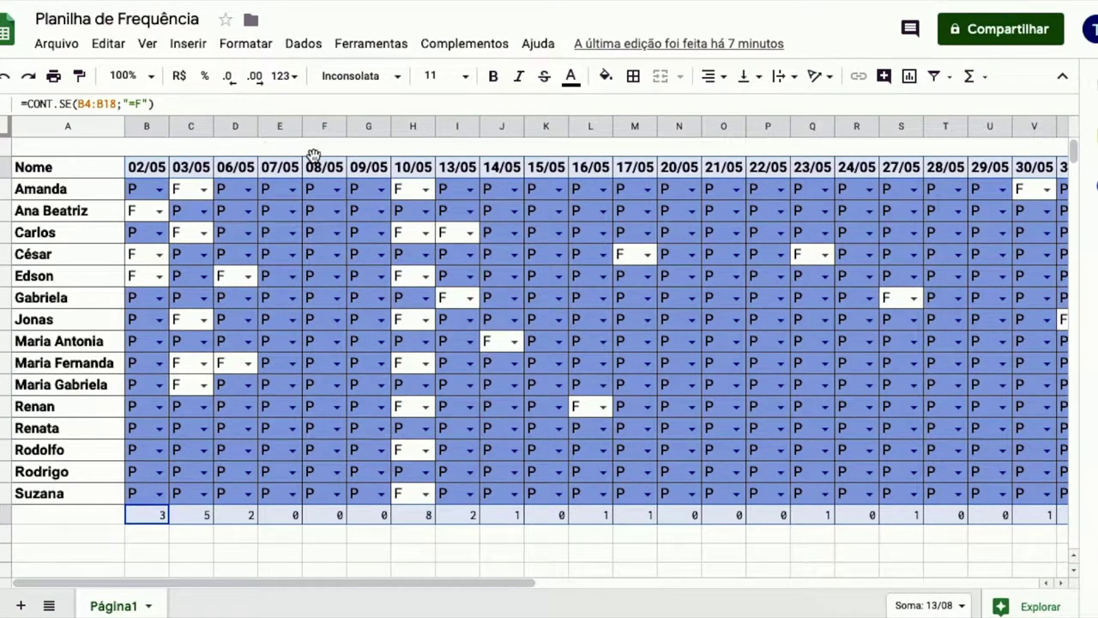
{"action": "left_click", "coordinate": [184, 45]}
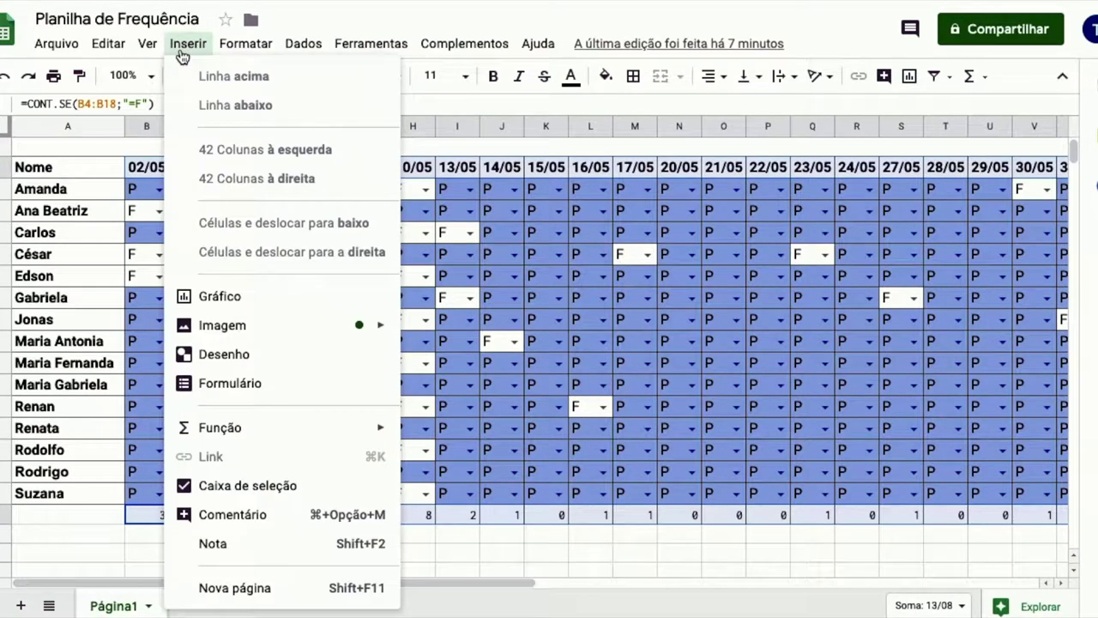
Insert a chart from the selected date and absence-total rows, appearing as a line chart.
{"action": "left_click", "coordinate": [216, 300]}
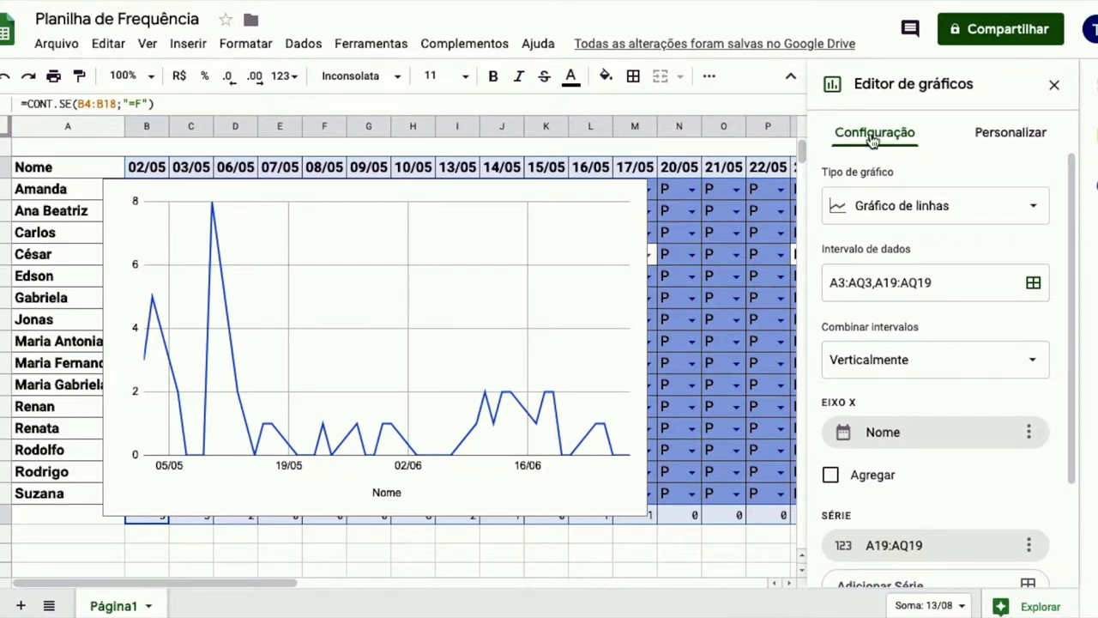
{"action": "left_click", "coordinate": [931, 221]}
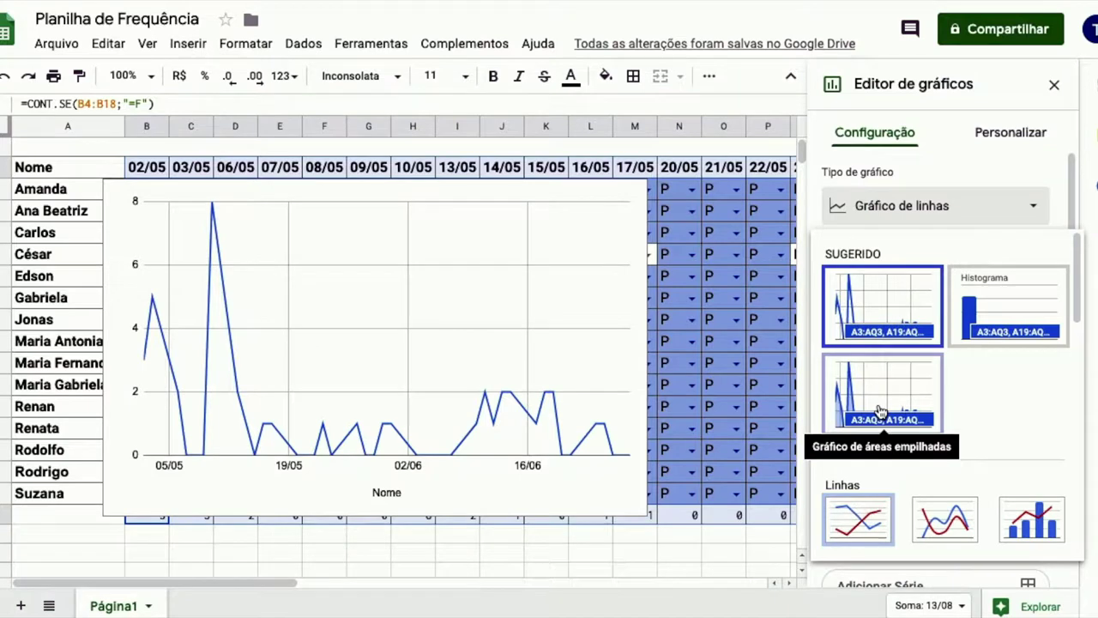
Try stacked area and histogram types, then make the chart a combination chart.
{"action": "left_click", "coordinate": [879, 411]}
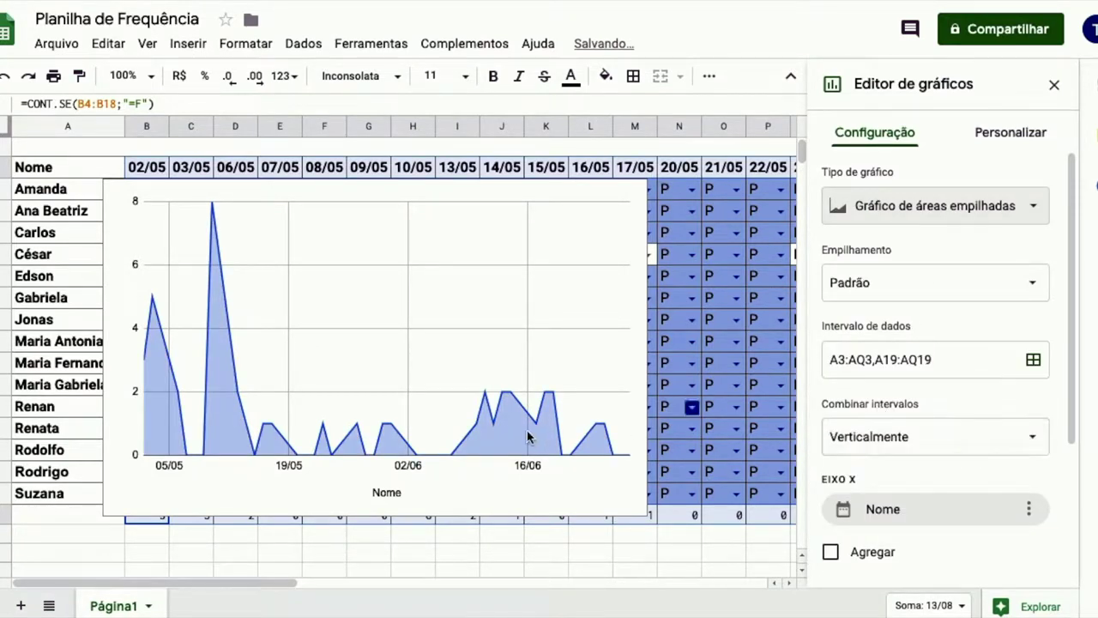
{"action": "left_click", "coordinate": [885, 211]}
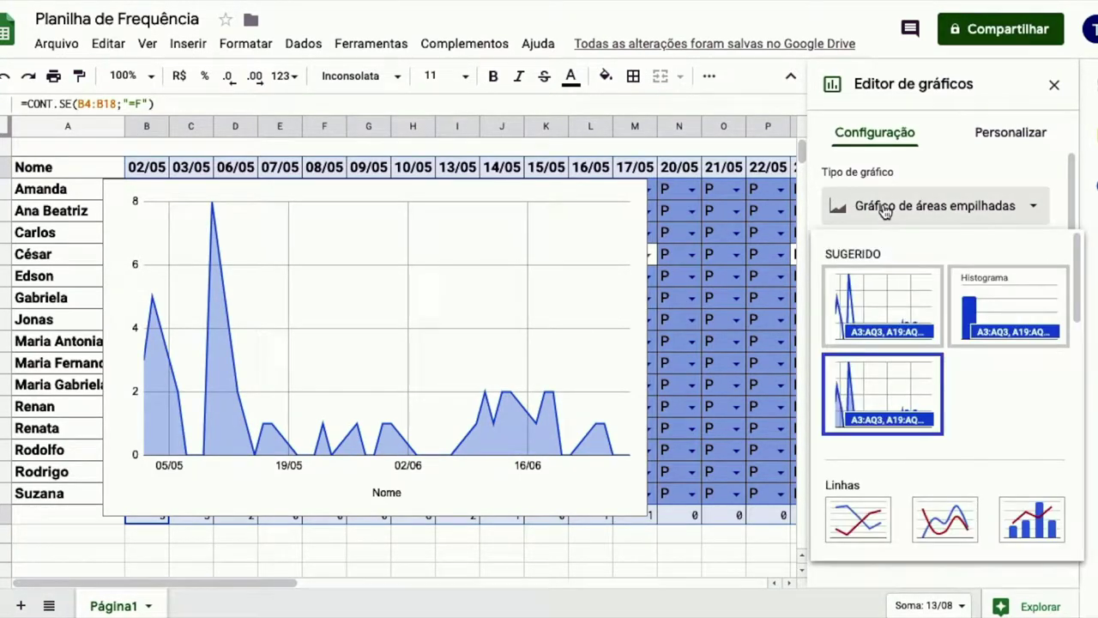
{"action": "left_click", "coordinate": [990, 306]}
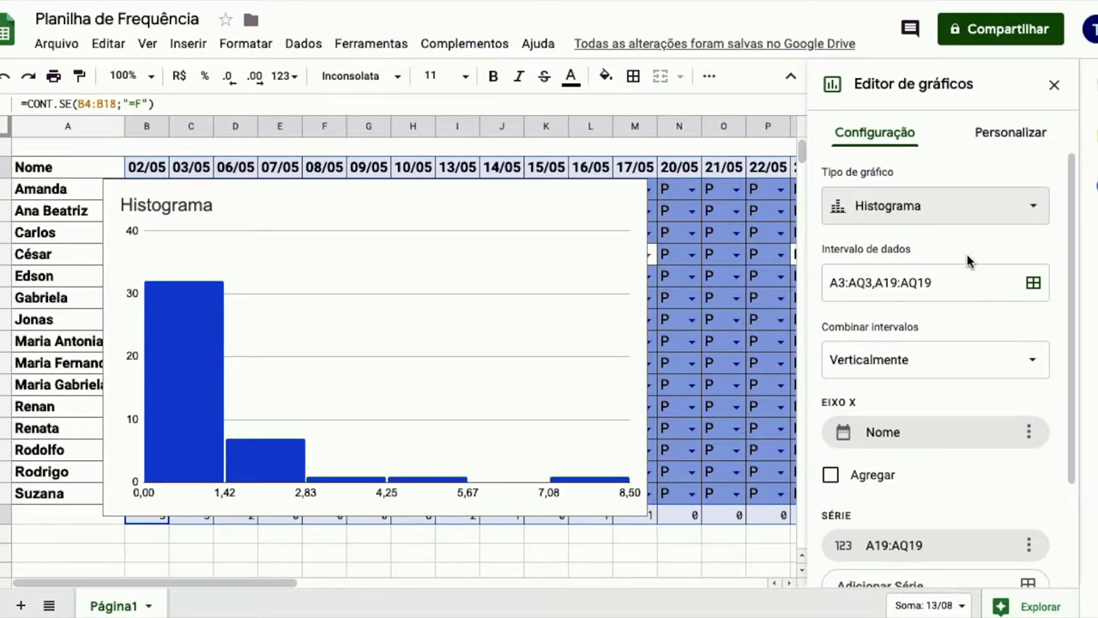
{"action": "left_click", "coordinate": [929, 212]}
{"action": "scroll", "coordinate": [883, 395], "scroll_direction": "down", "scroll_amount": 2}
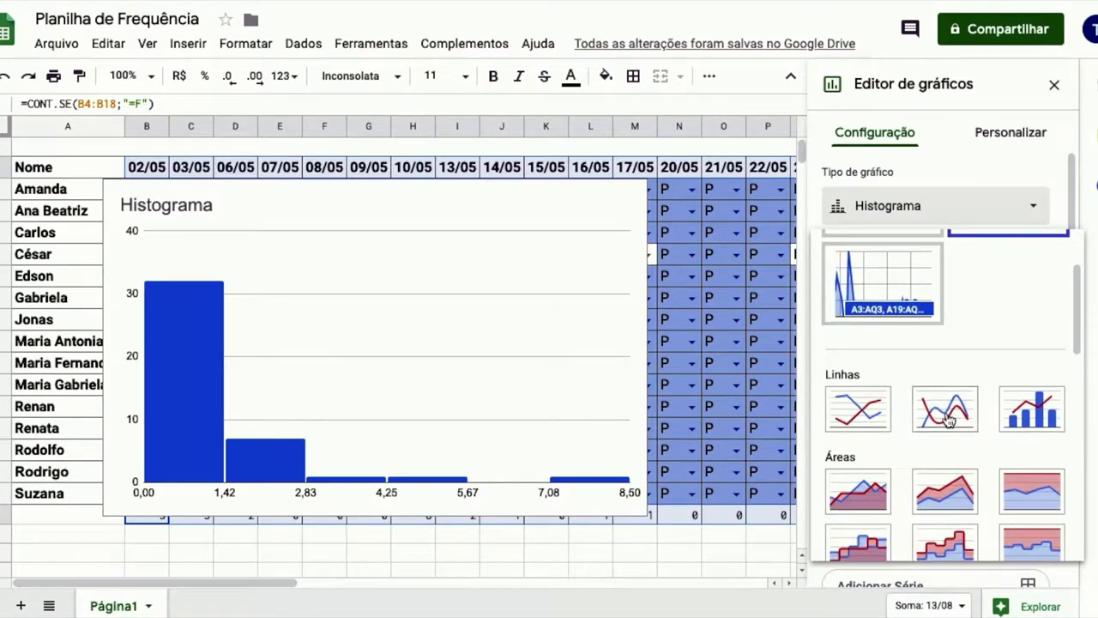
{"action": "left_click", "coordinate": [1035, 414]}
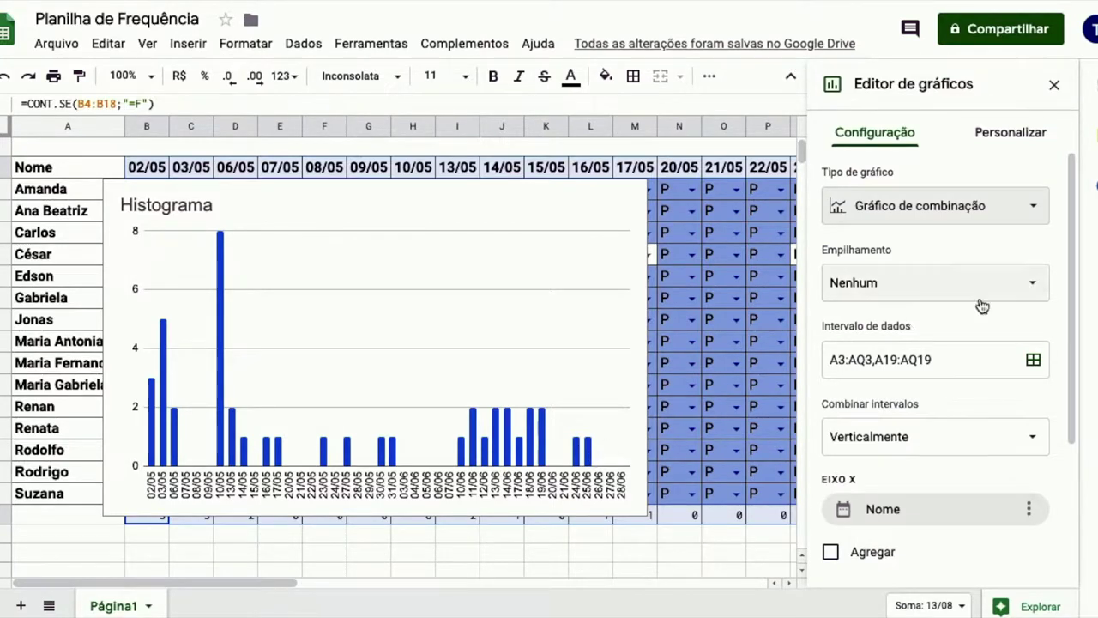
{"action": "left_click", "coordinate": [925, 208]}
Try a smooth line chart, then return to the combination chart with standard stacking.
{"action": "scroll", "coordinate": [961, 403], "scroll_direction": "down", "scroll_amount": 2}
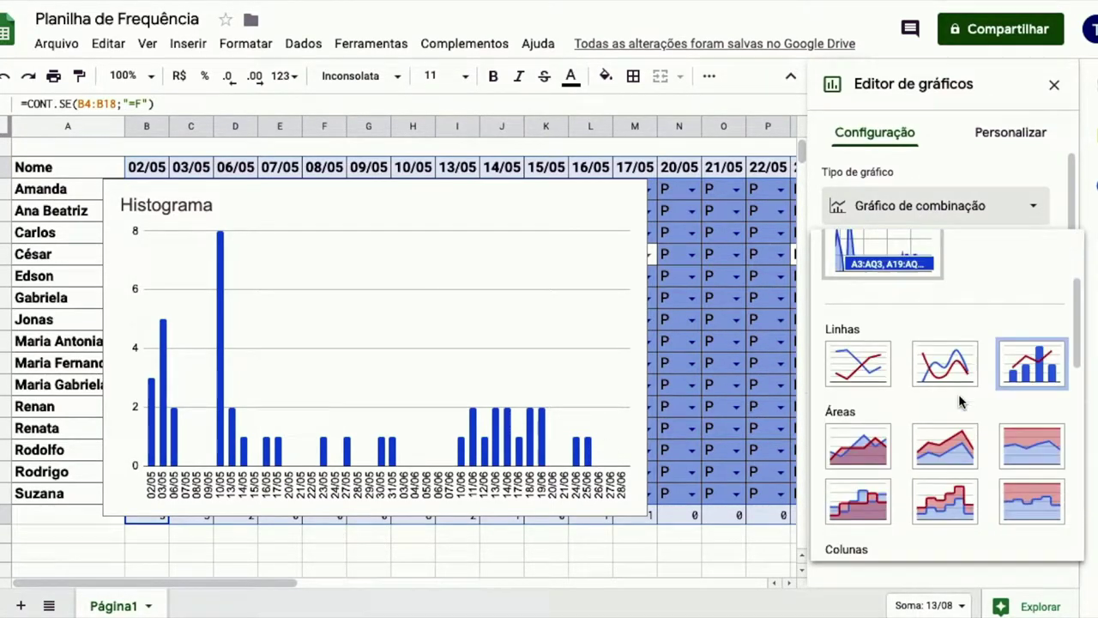
{"action": "left_click", "coordinate": [950, 357]}
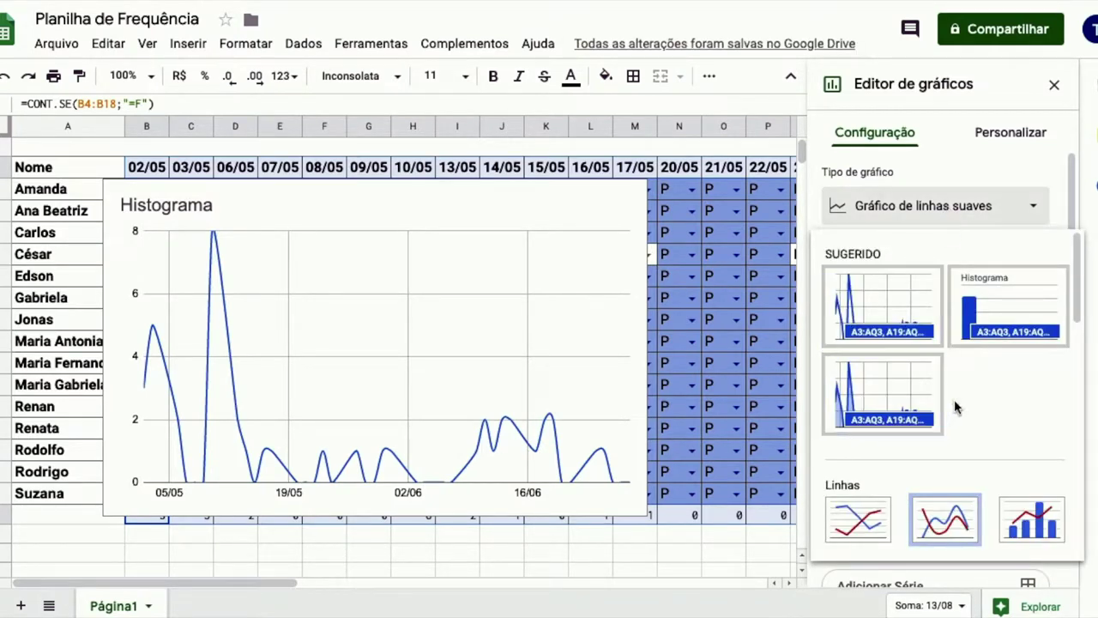
{"action": "scroll", "coordinate": [955, 406], "scroll_direction": "down", "scroll_amount": 3}
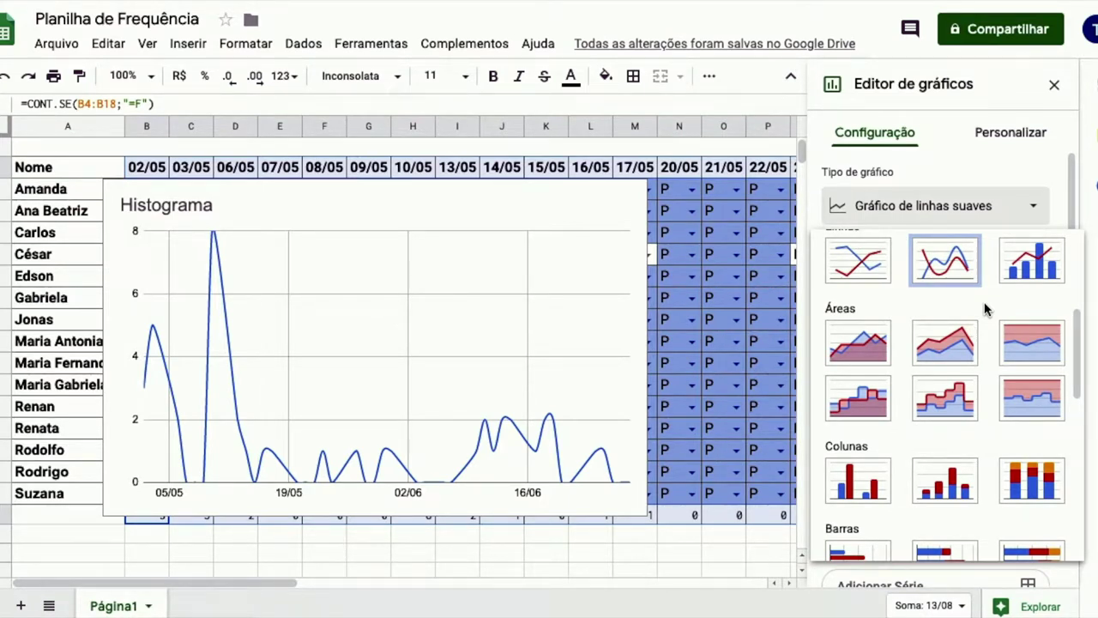
{"action": "scroll", "coordinate": [985, 309], "scroll_direction": "down", "scroll_amount": 1}
{"action": "scroll", "coordinate": [985, 309], "scroll_direction": "down", "scroll_amount": 2}
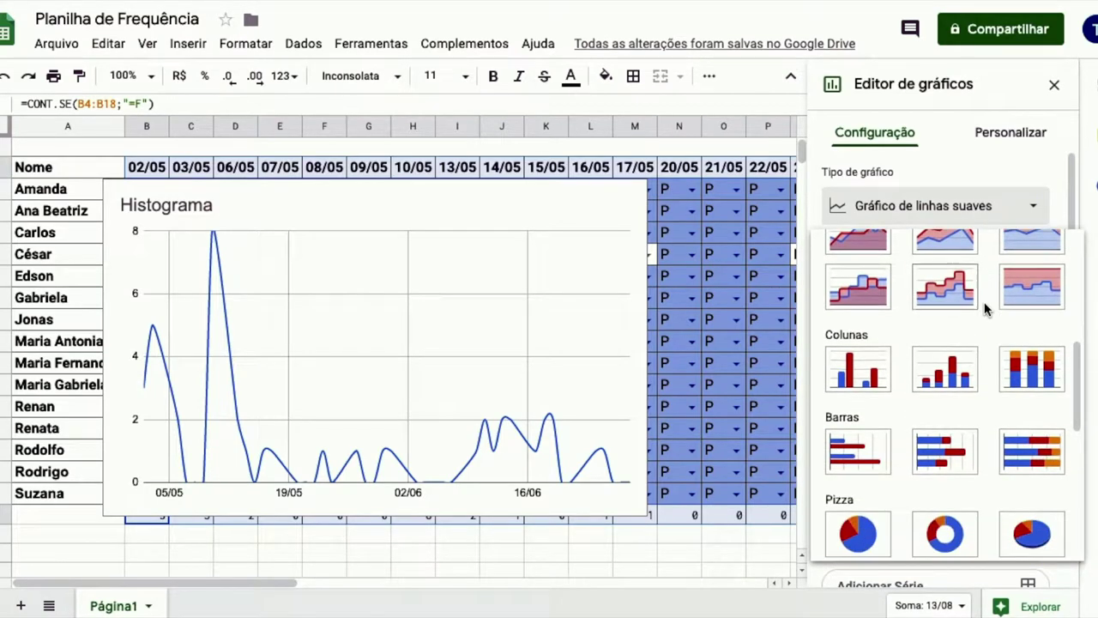
{"action": "scroll", "coordinate": [985, 309], "scroll_direction": "down", "scroll_amount": 2}
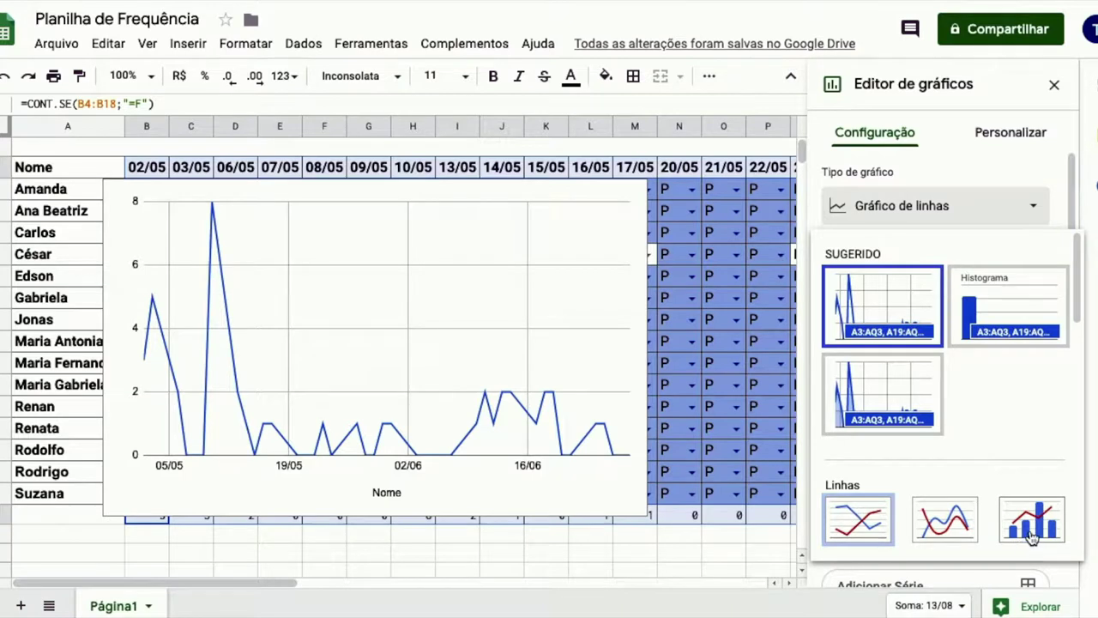
{"action": "left_click", "coordinate": [1032, 526]}
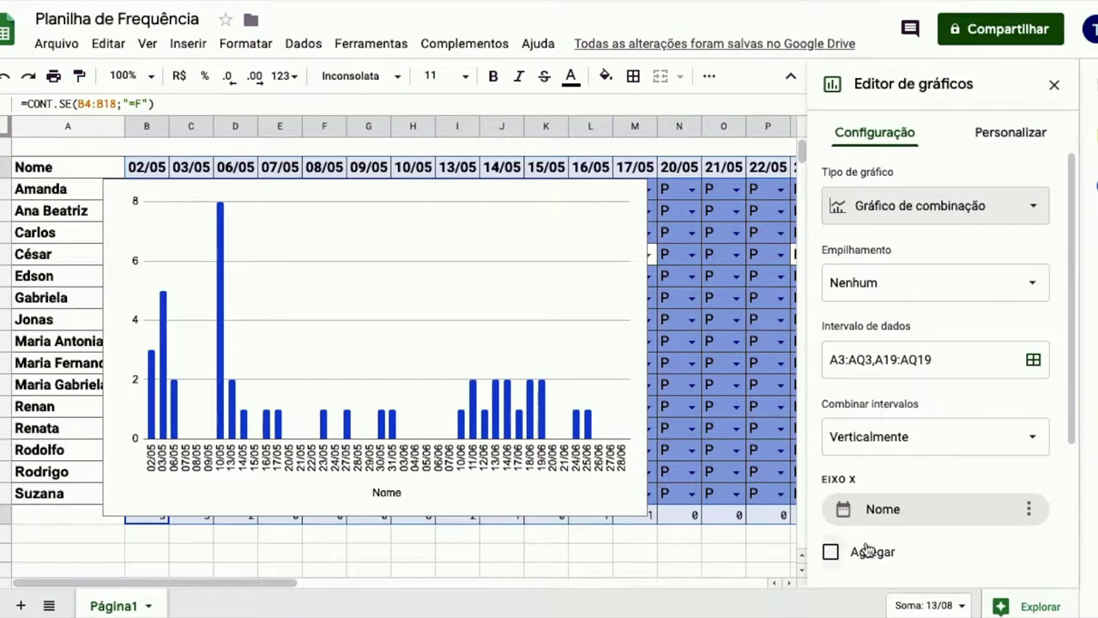
{"action": "left_click", "coordinate": [914, 283]}
{"action": "left_click", "coordinate": [884, 310]}
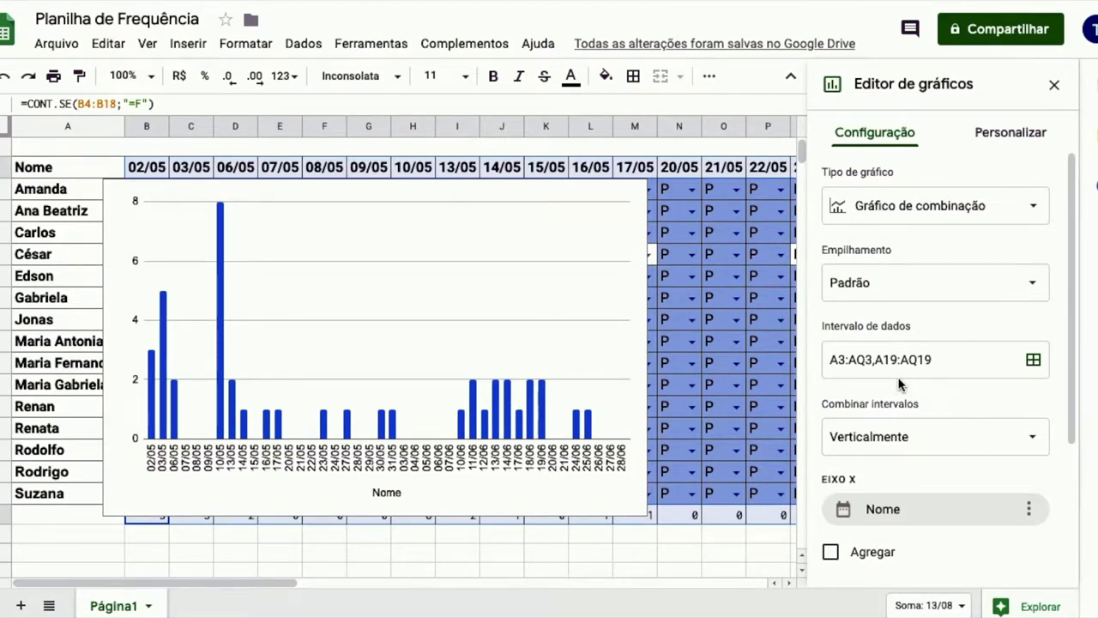
Try combining the data ranges horizontally, then set Combinar intervalos back to vertically.
{"action": "scroll", "coordinate": [909, 376], "scroll_direction": "down", "scroll_amount": 2}
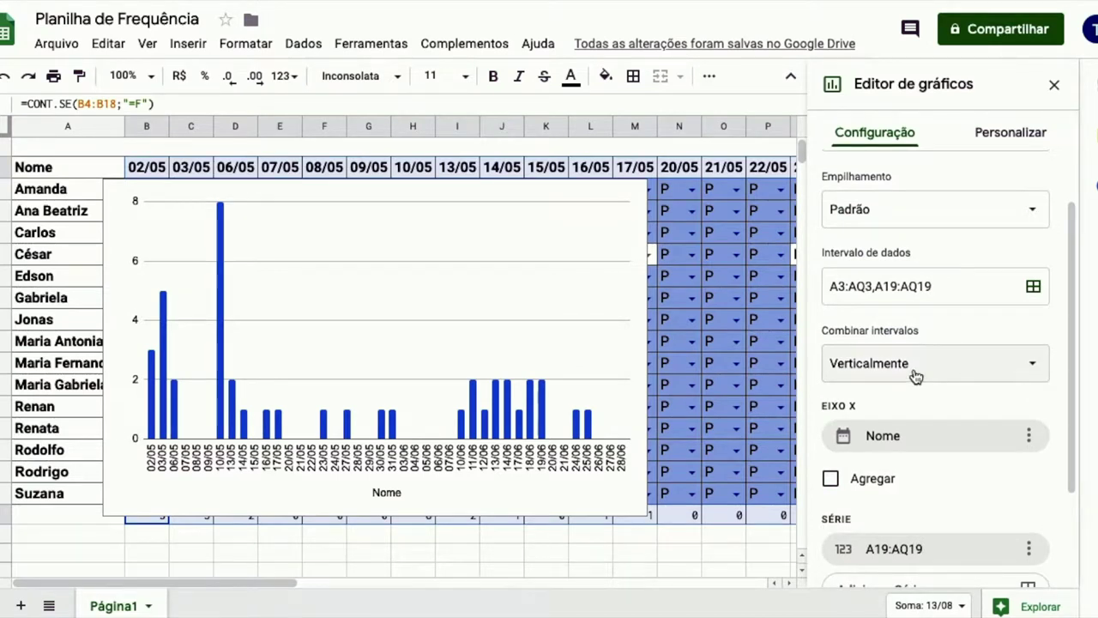
{"action": "left_click", "coordinate": [915, 375]}
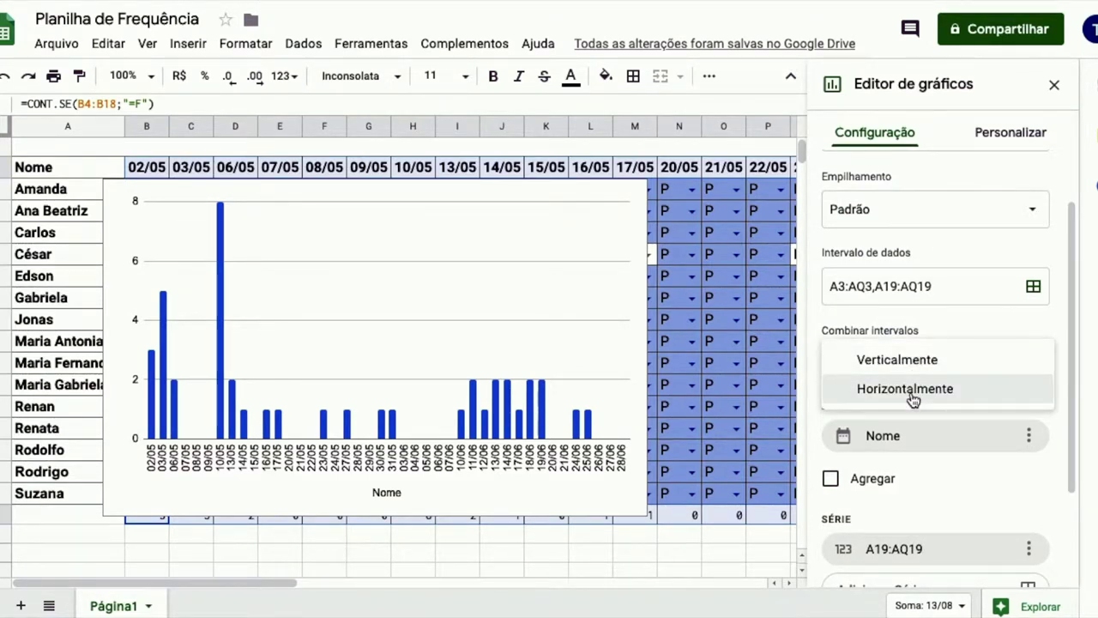
{"action": "left_click", "coordinate": [912, 391]}
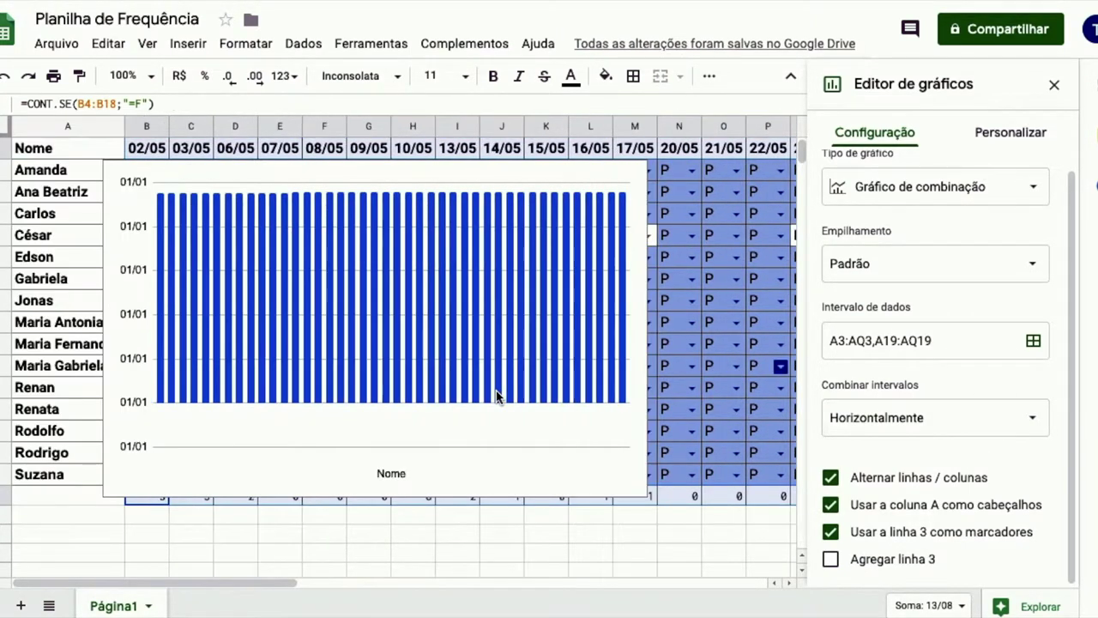
{"action": "left_click", "coordinate": [915, 419]}
{"action": "left_click", "coordinate": [879, 388]}
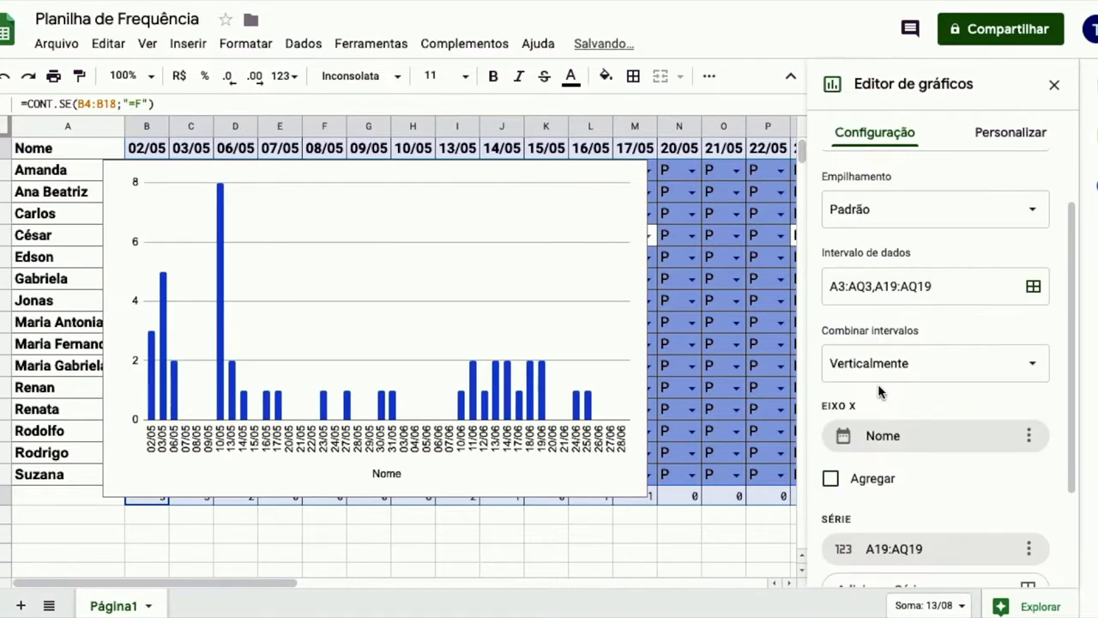
{"action": "scroll", "coordinate": [961, 460], "scroll_direction": "down", "scroll_amount": 1}
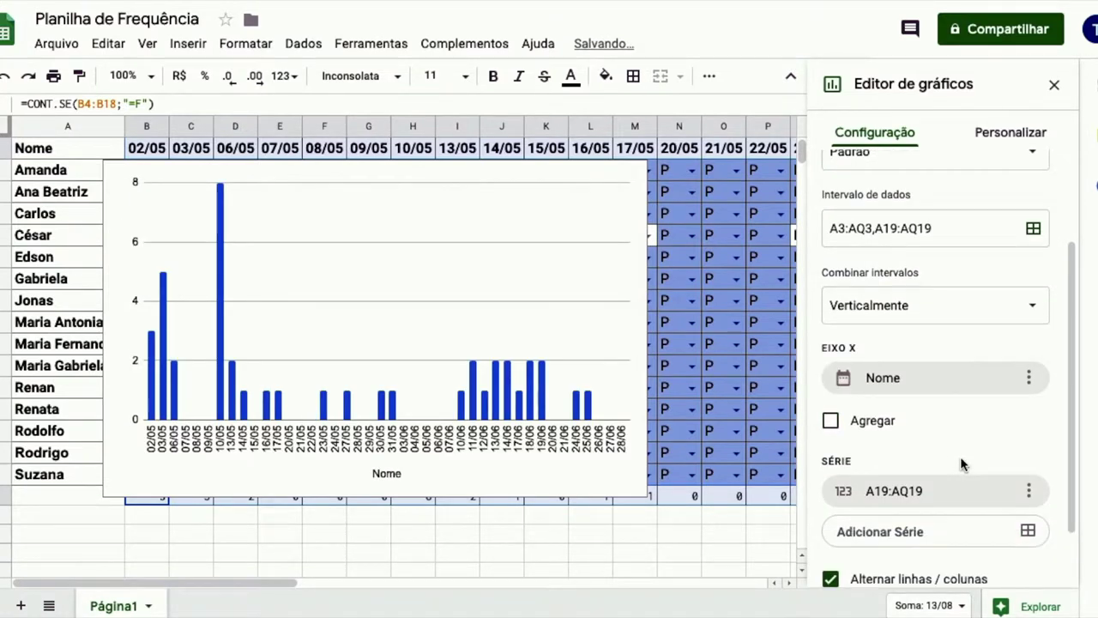
{"action": "left_click", "coordinate": [875, 432]}
{"action": "left_click", "coordinate": [875, 432]}
{"action": "scroll", "coordinate": [931, 440], "scroll_direction": "down", "scroll_amount": 1}
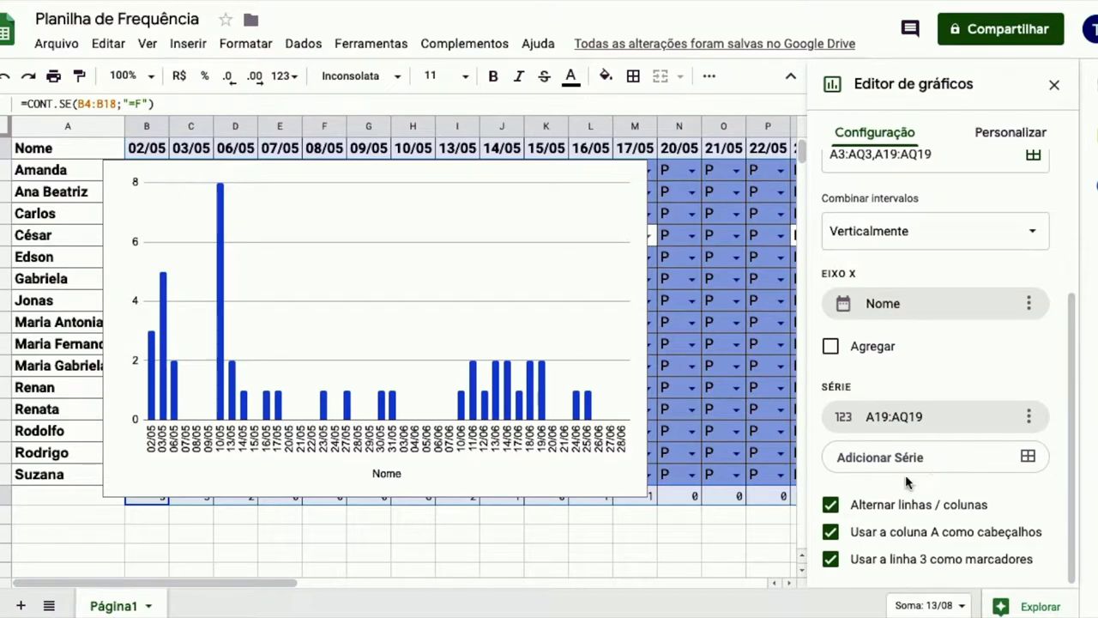
{"action": "left_click", "coordinate": [892, 510]}
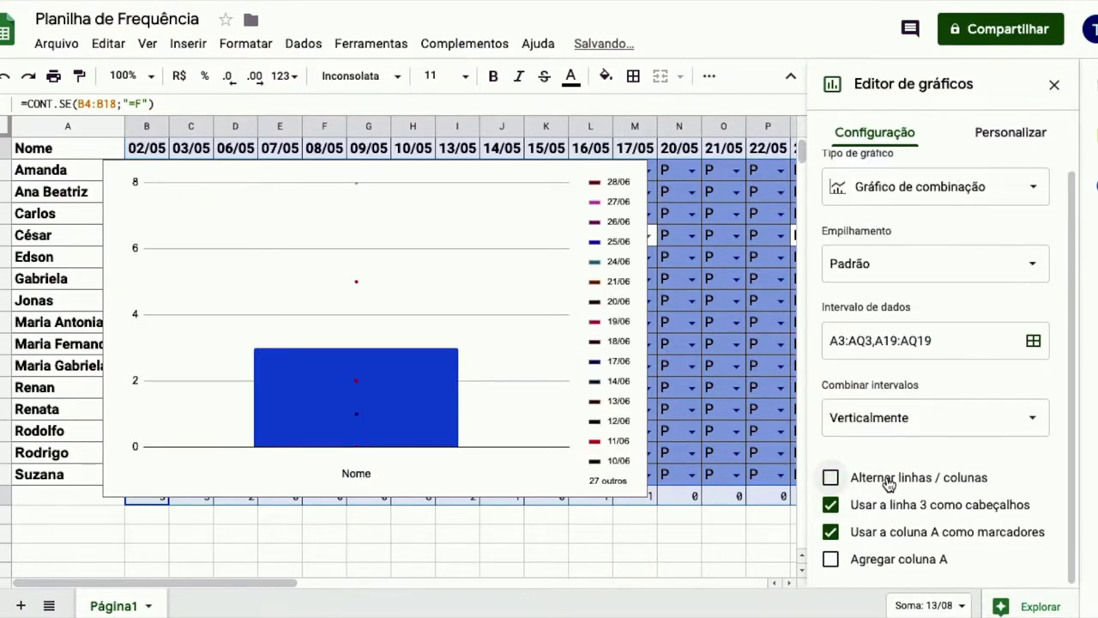
{"action": "left_click", "coordinate": [888, 483]}
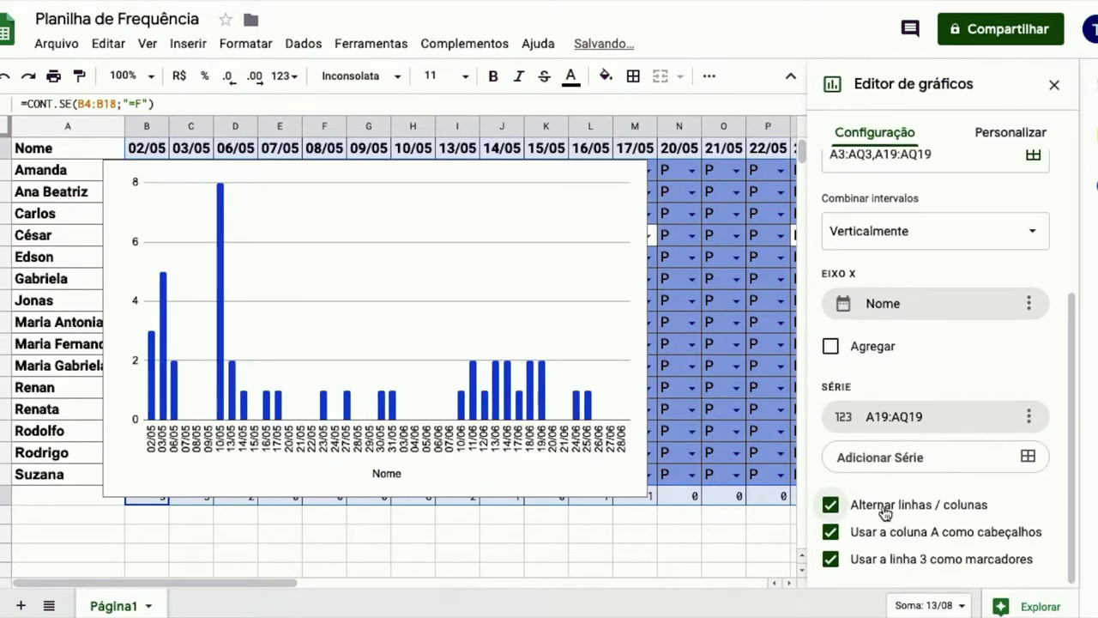
{"action": "left_click", "coordinate": [887, 507]}
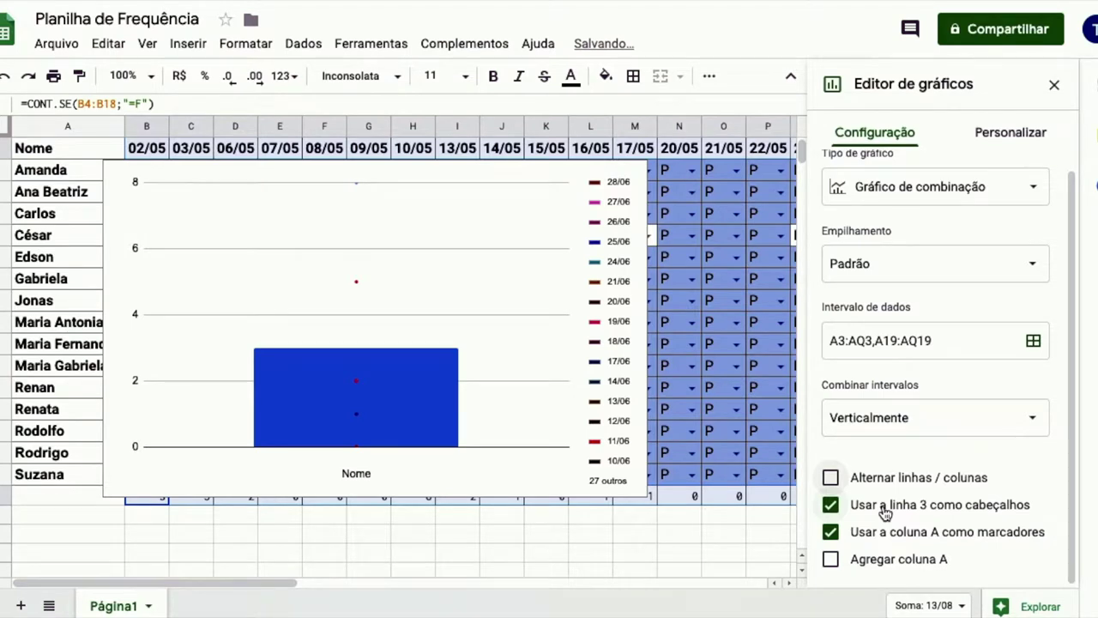
{"action": "left_click", "coordinate": [887, 508]}
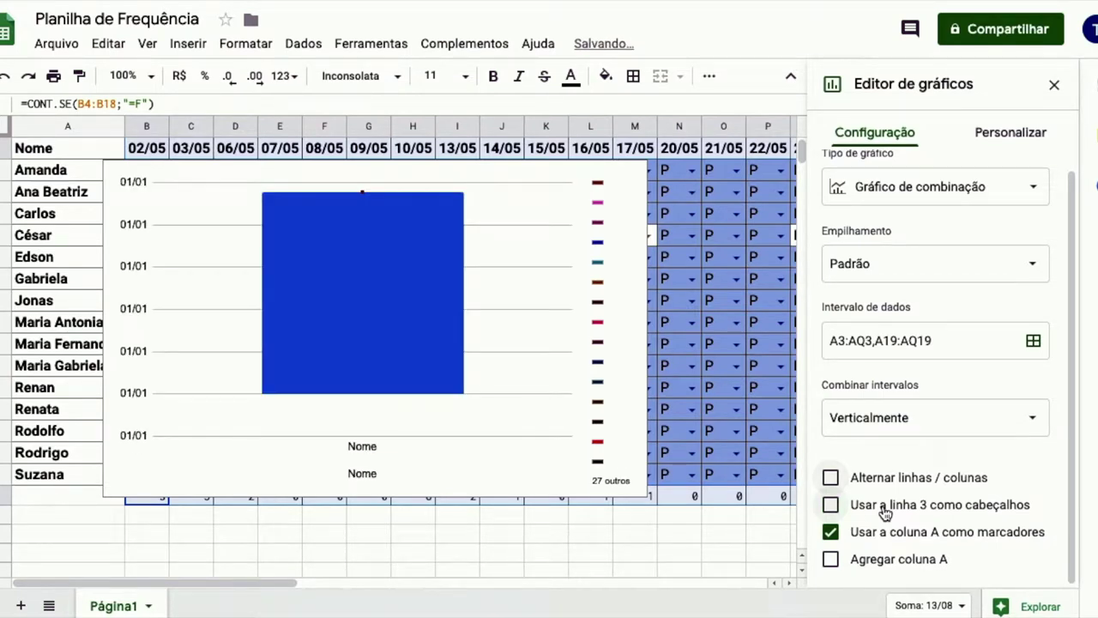
{"action": "left_click", "coordinate": [887, 508]}
{"action": "left_click", "coordinate": [875, 478]}
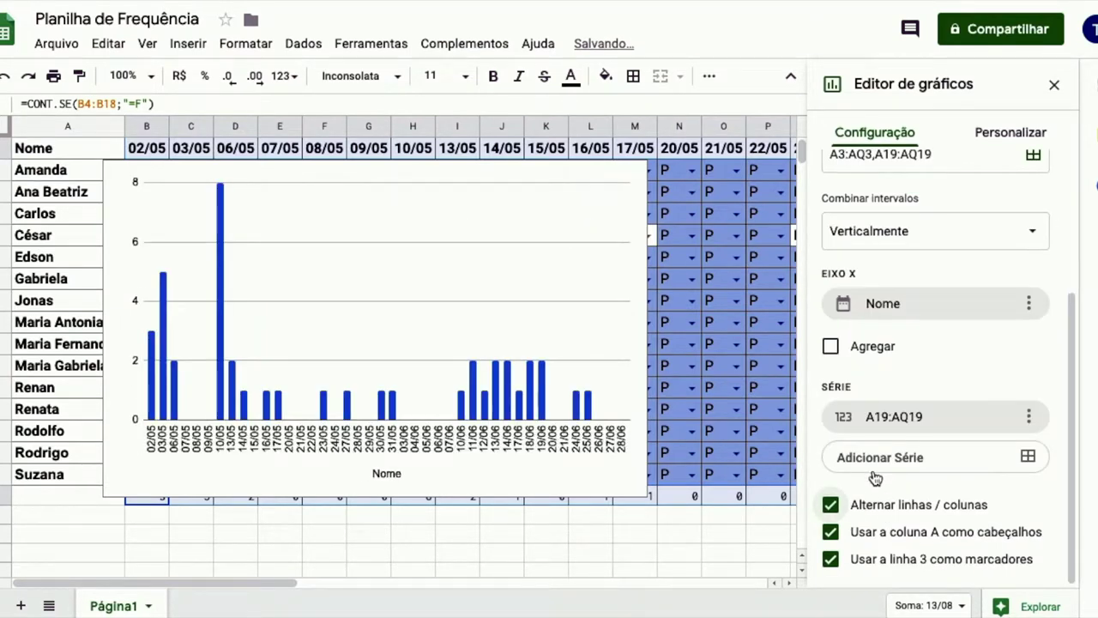
{"action": "left_click", "coordinate": [872, 537]}
{"action": "left_click", "coordinate": [872, 539]}
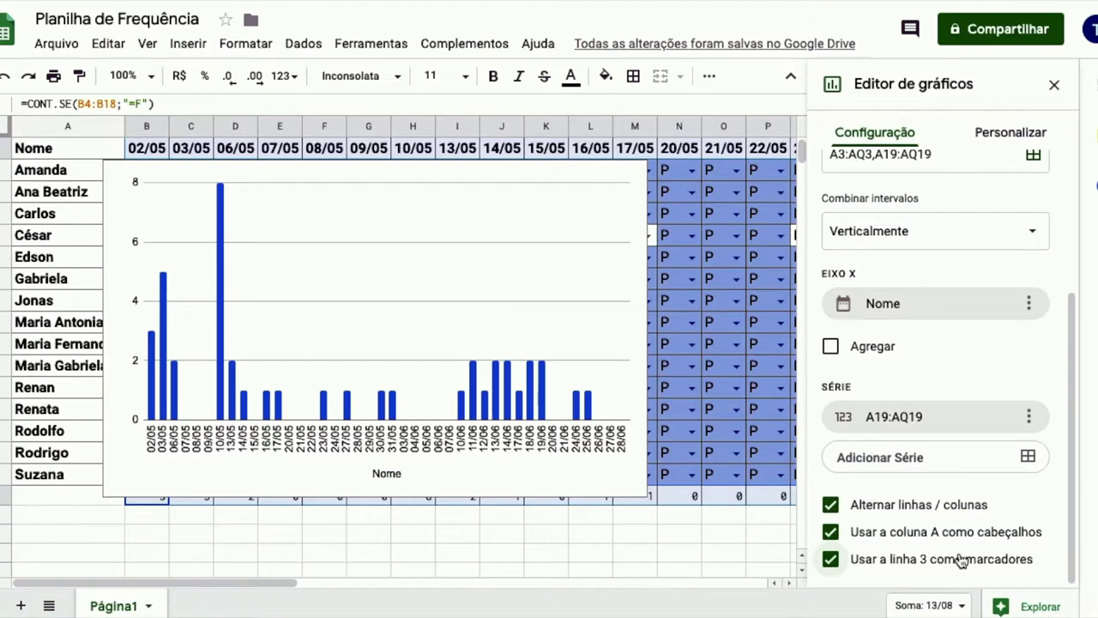
{"action": "scroll", "coordinate": [950, 378], "scroll_direction": "up", "scroll_amount": 3}
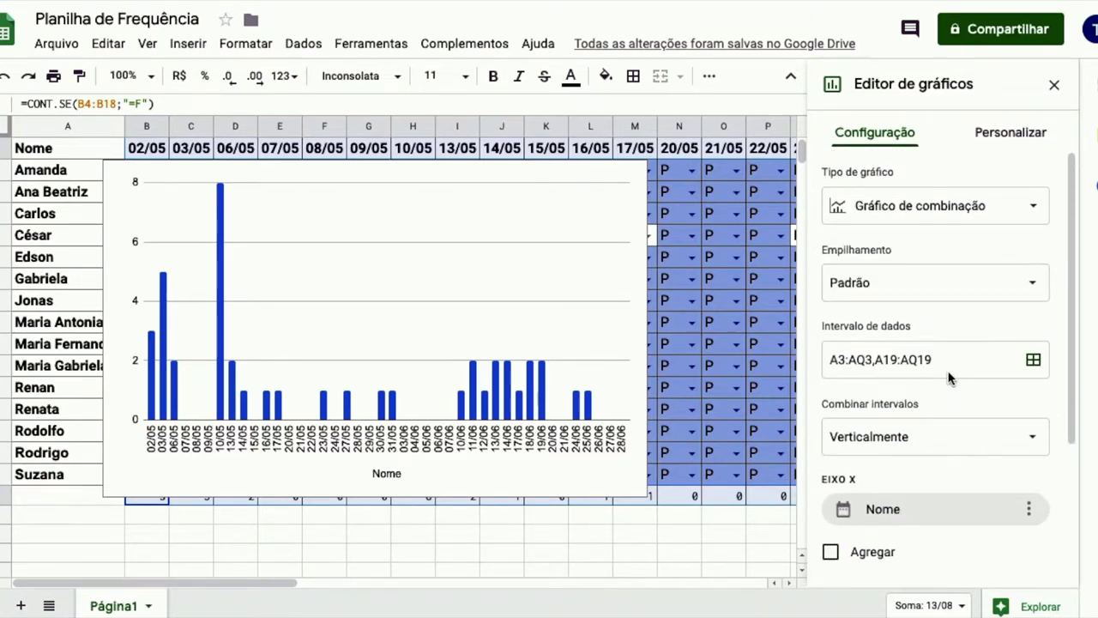
{"action": "scroll", "coordinate": [950, 379], "scroll_direction": "down", "scroll_amount": 3}
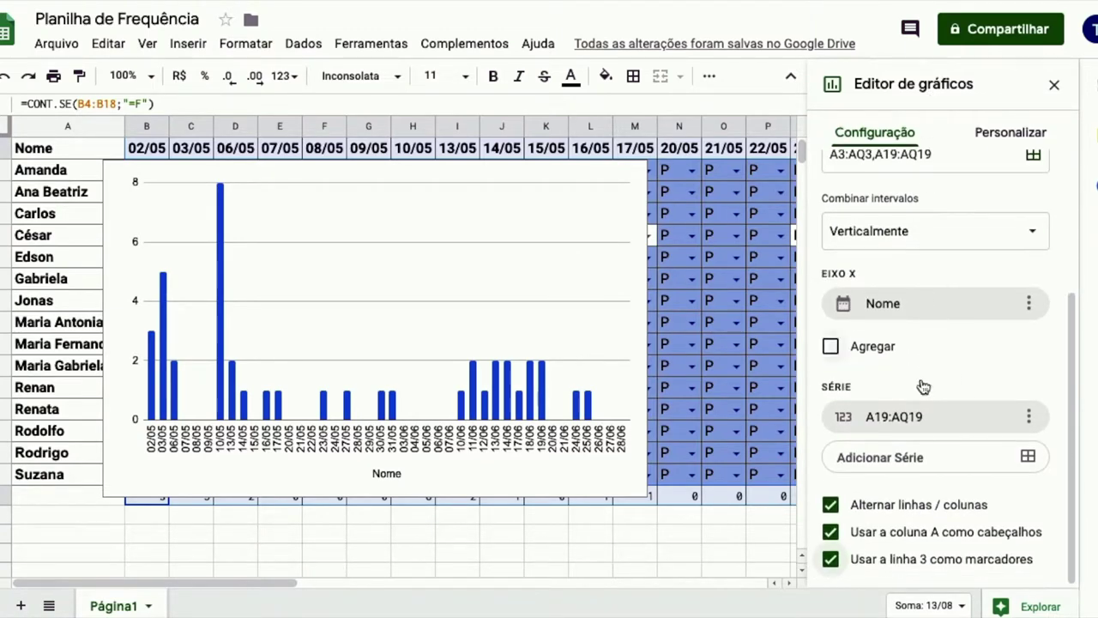
{"action": "scroll", "coordinate": [921, 441], "scroll_direction": "up", "scroll_amount": 3}
{"action": "left_click", "coordinate": [1002, 134]}
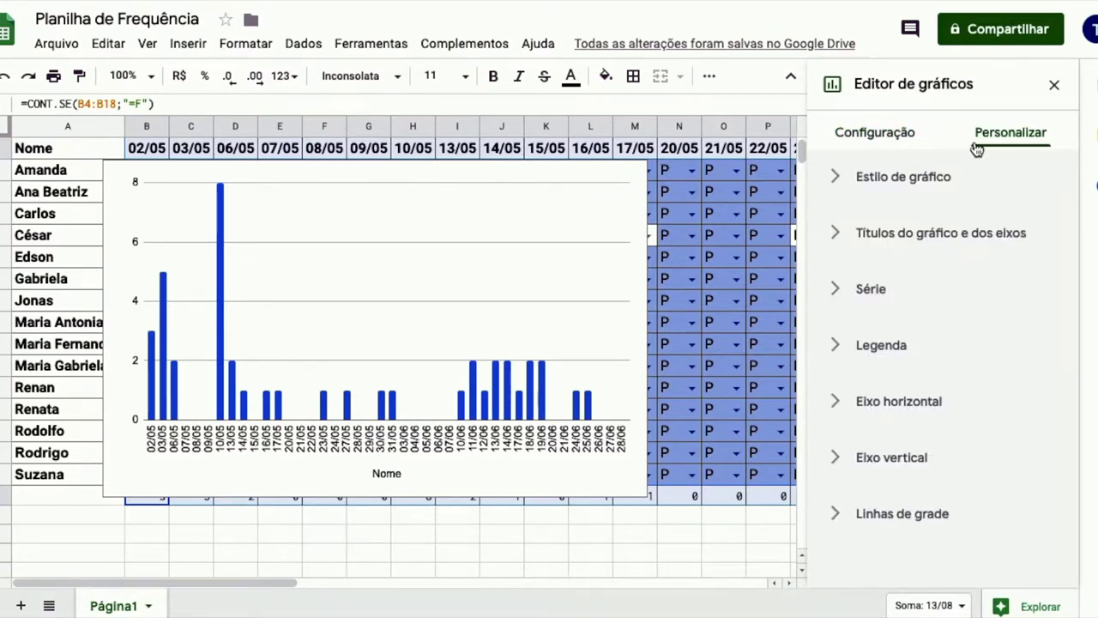
Try a black chart background, then restore it to white, keeping the default font.
{"action": "left_click", "coordinate": [895, 180]}
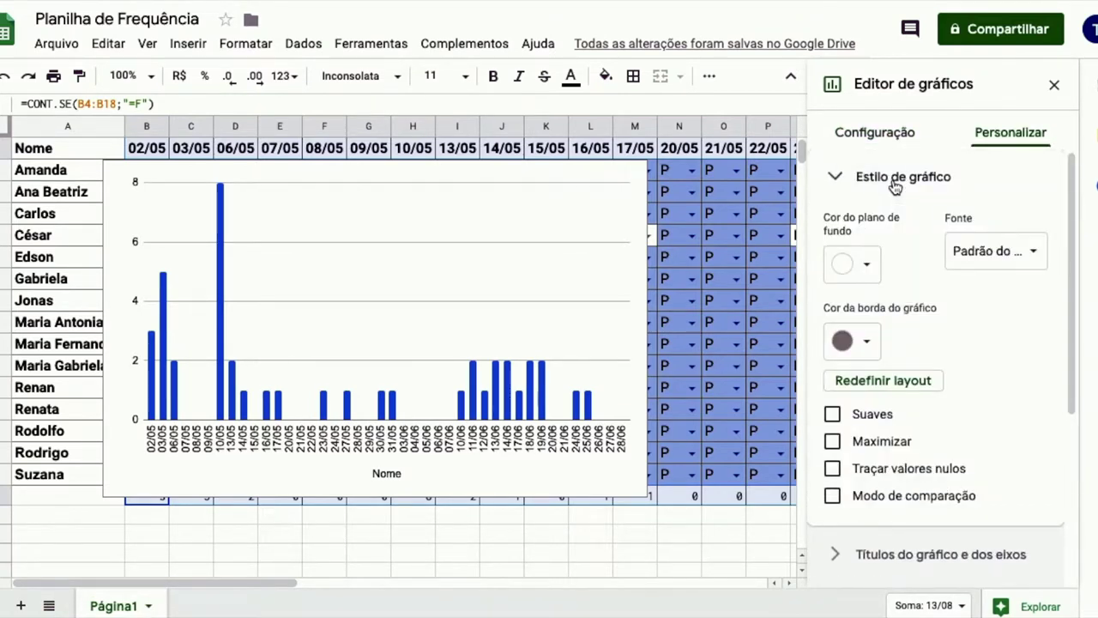
{"action": "left_click", "coordinate": [869, 272]}
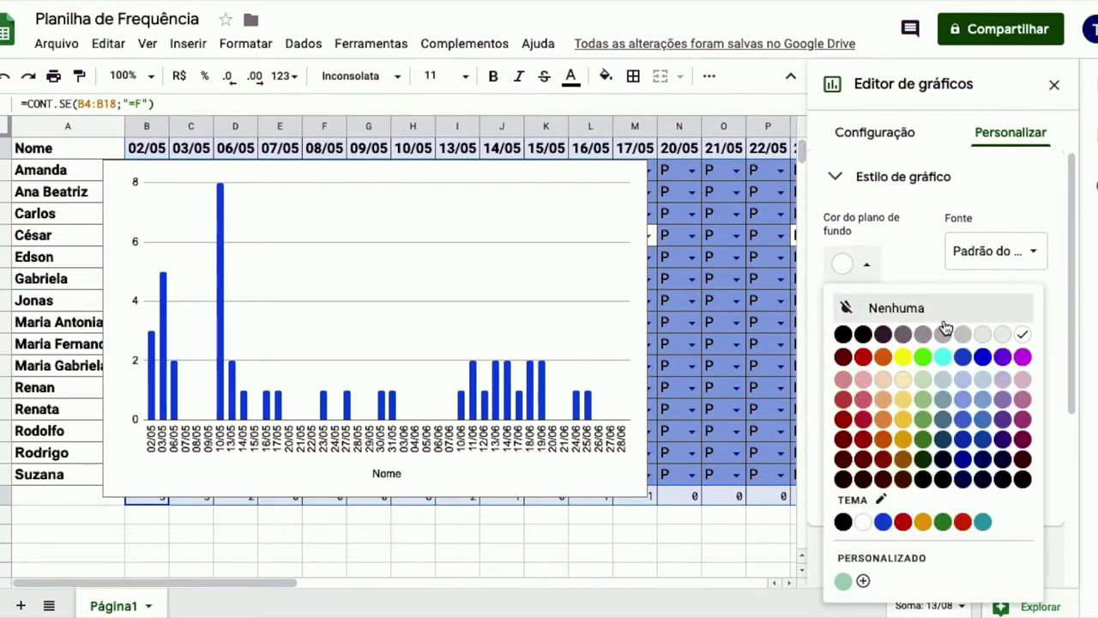
{"action": "left_click", "coordinate": [843, 522]}
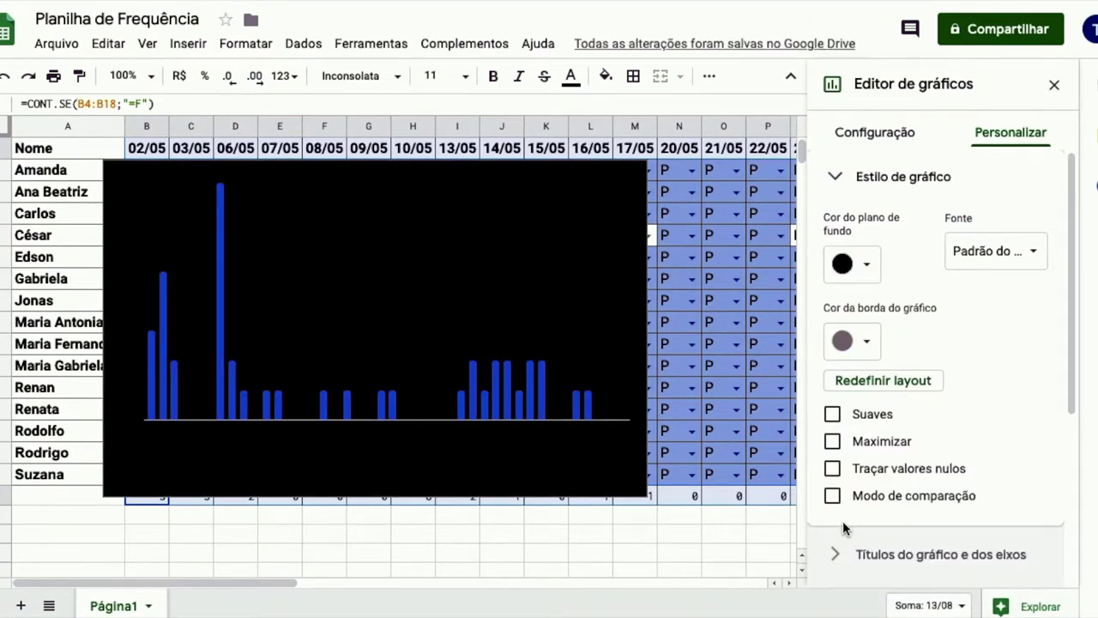
{"action": "left_click", "coordinate": [975, 250]}
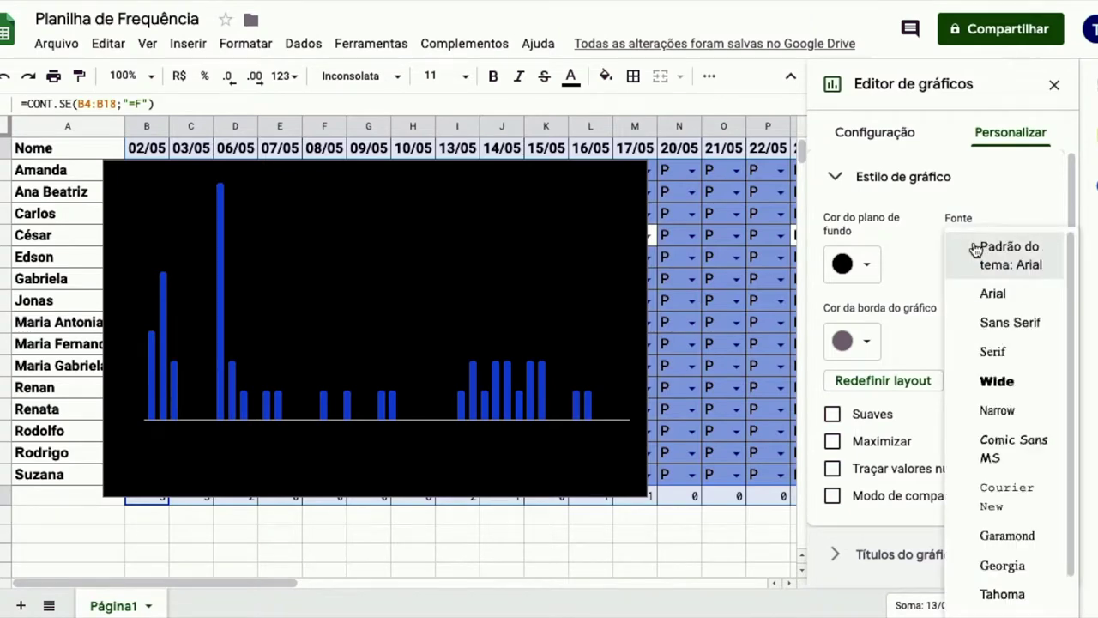
{"action": "left_click", "coordinate": [976, 248]}
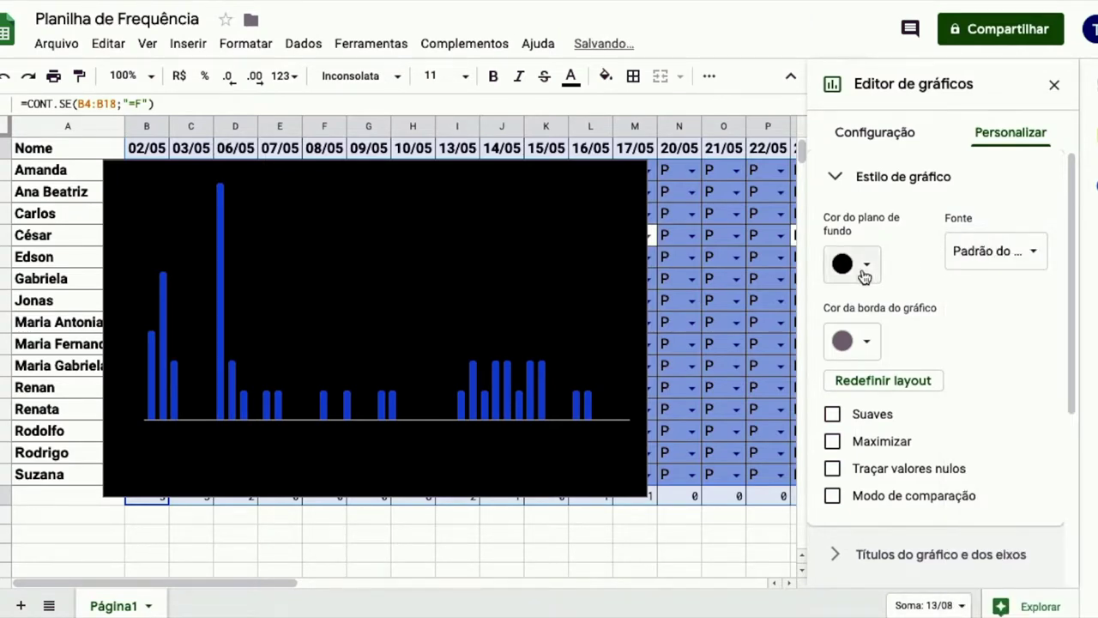
{"action": "left_click", "coordinate": [861, 267]}
{"action": "left_click", "coordinate": [864, 522]}
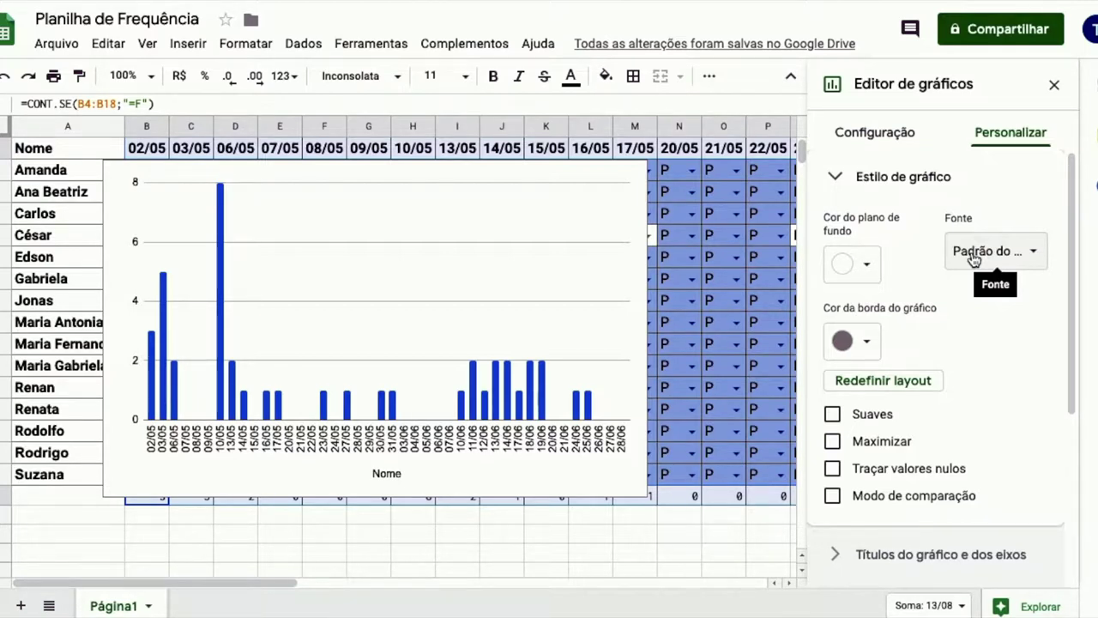
{"action": "left_click", "coordinate": [974, 259]}
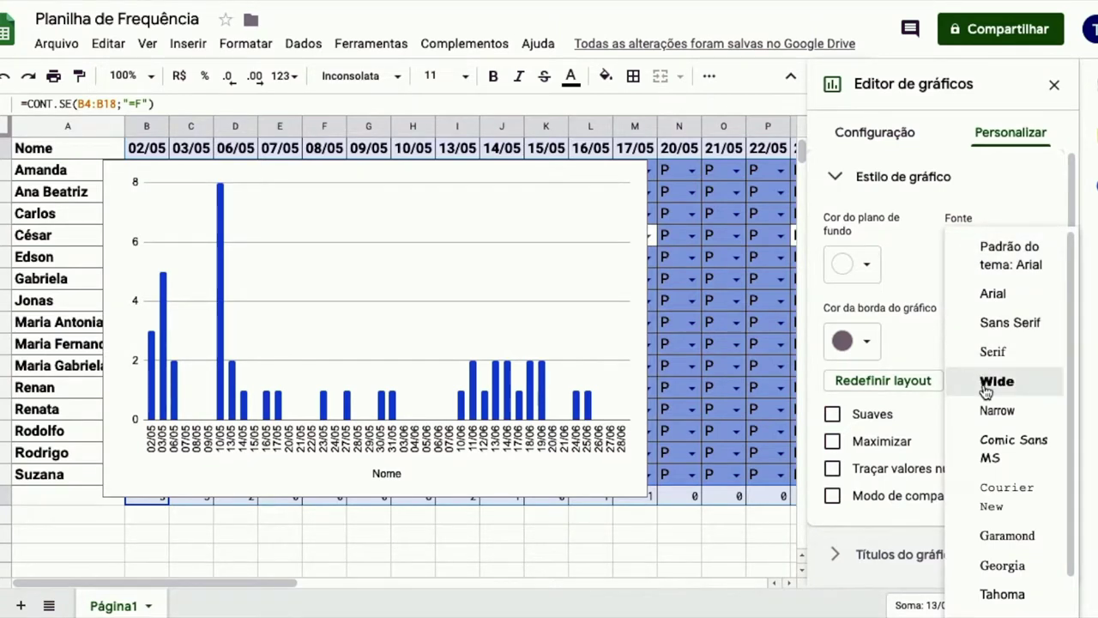
Set the chart font to Comic Sans MS and the chart border colour to magenta.
{"action": "left_click", "coordinate": [984, 386]}
{"action": "left_click", "coordinate": [982, 254]}
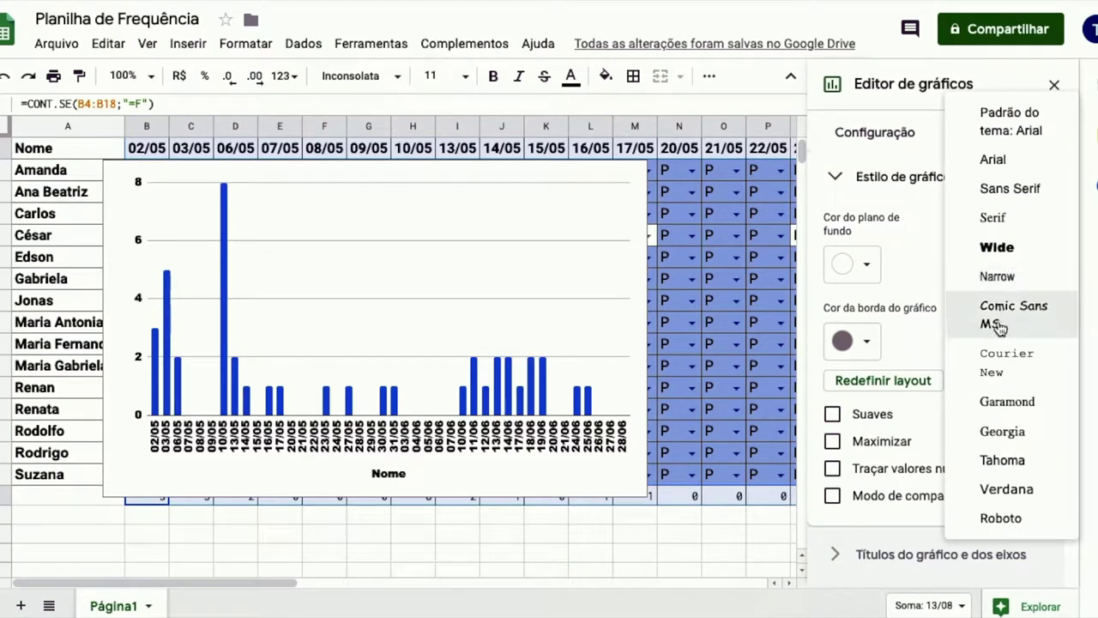
{"action": "left_click", "coordinate": [999, 324]}
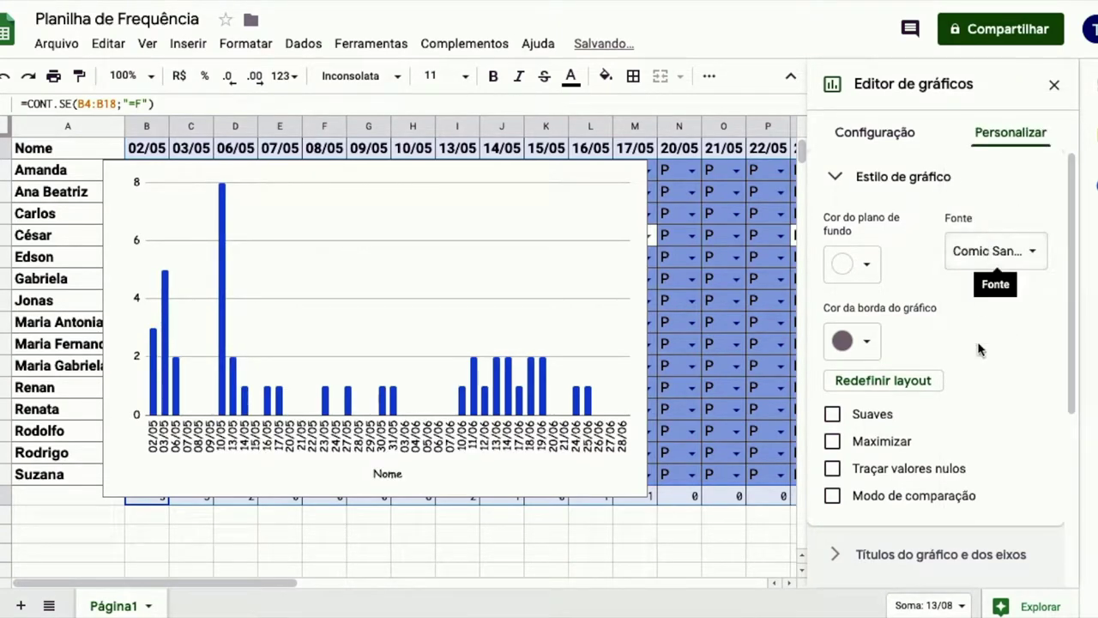
{"action": "left_click", "coordinate": [865, 344]}
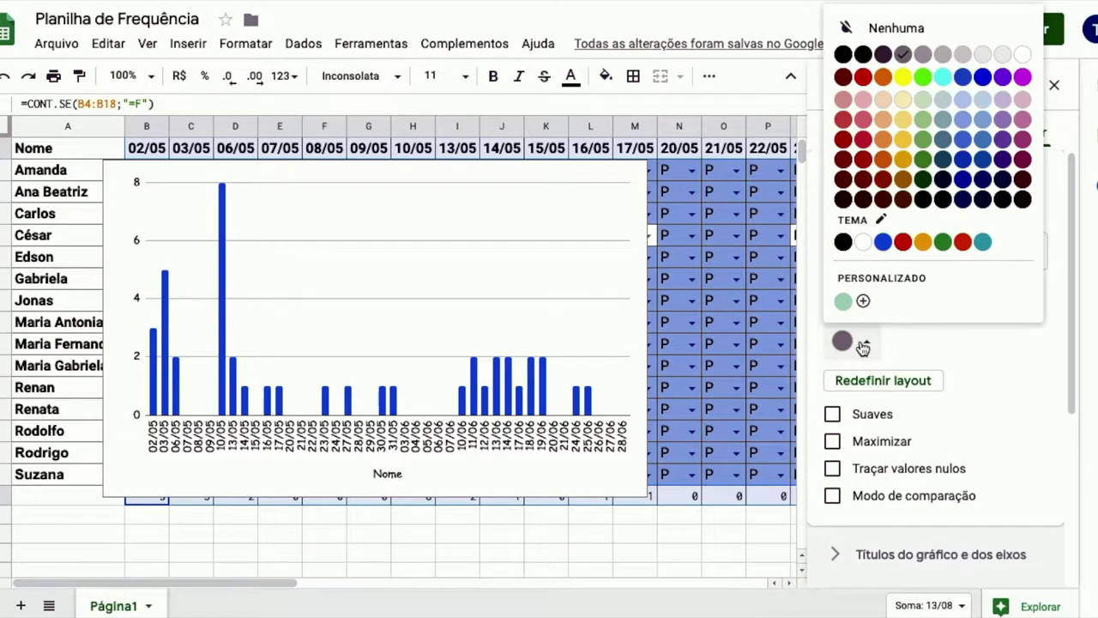
{"action": "left_click", "coordinate": [883, 242]}
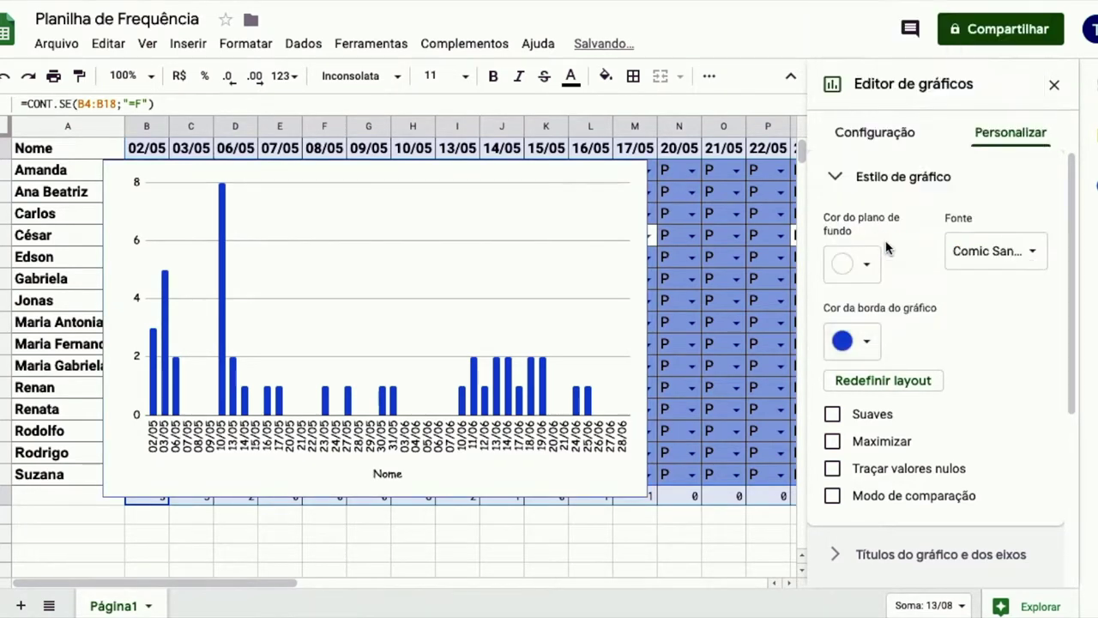
{"action": "left_click", "coordinate": [855, 342]}
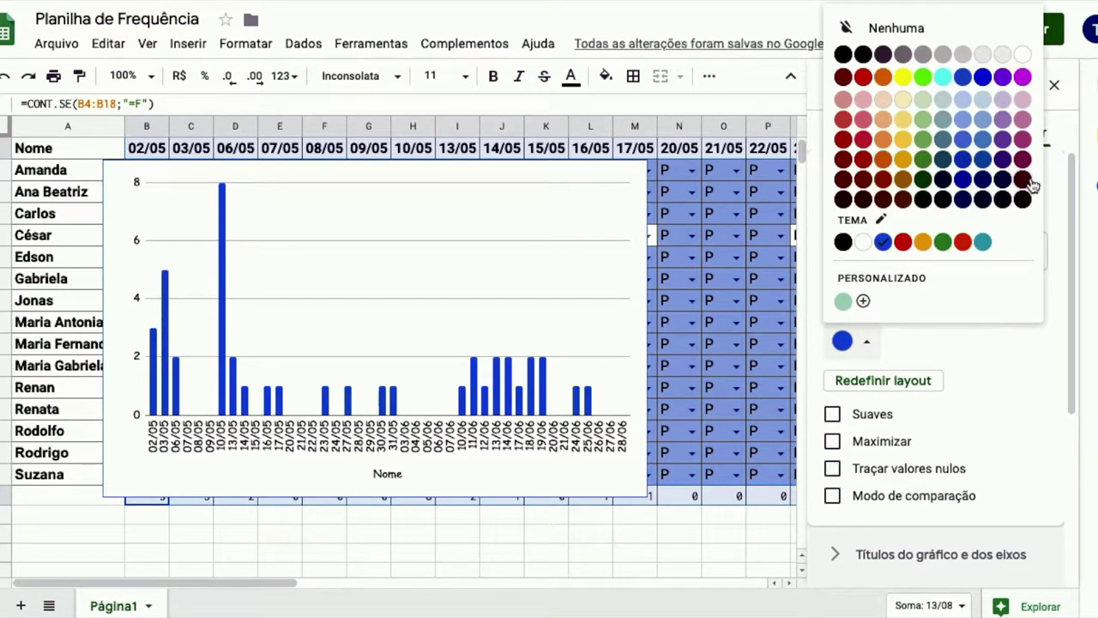
{"action": "left_click", "coordinate": [1023, 77]}
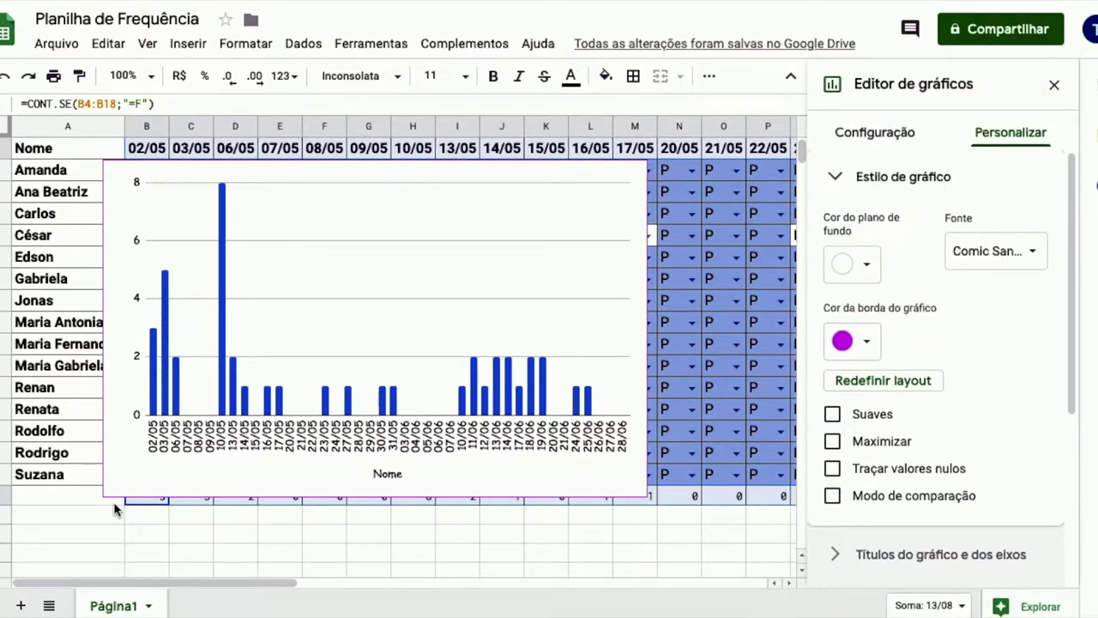
Reset the chart layout and collapse the Chart style settings.
{"action": "scroll", "coordinate": [1058, 422], "scroll_direction": "down", "scroll_amount": 2}
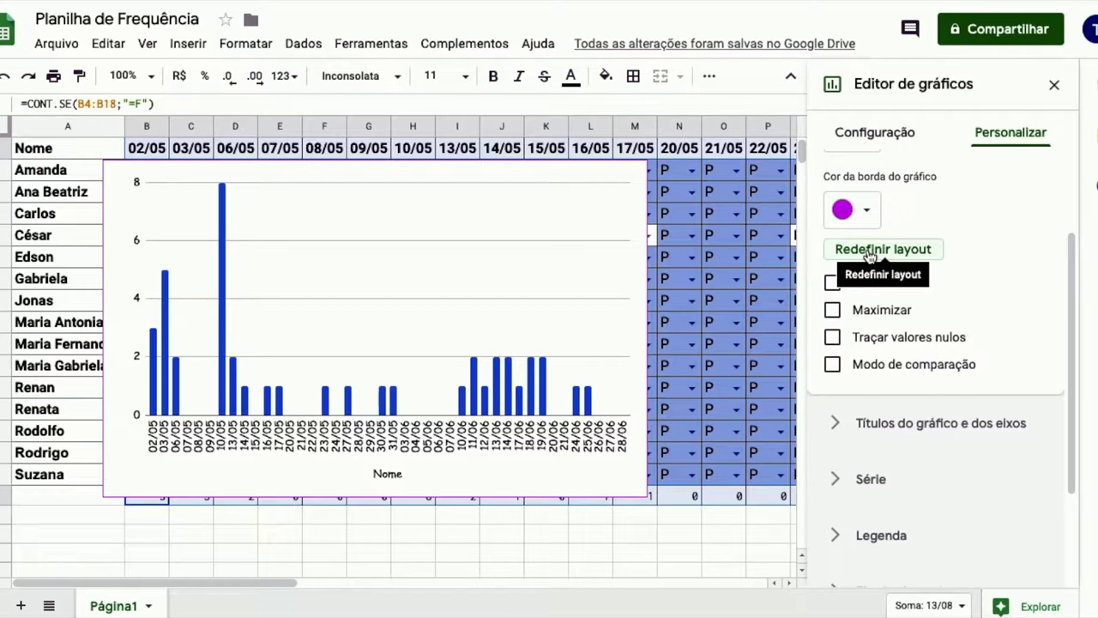
{"action": "left_click", "coordinate": [907, 256]}
{"action": "scroll", "coordinate": [1013, 309], "scroll_direction": "up", "scroll_amount": 2}
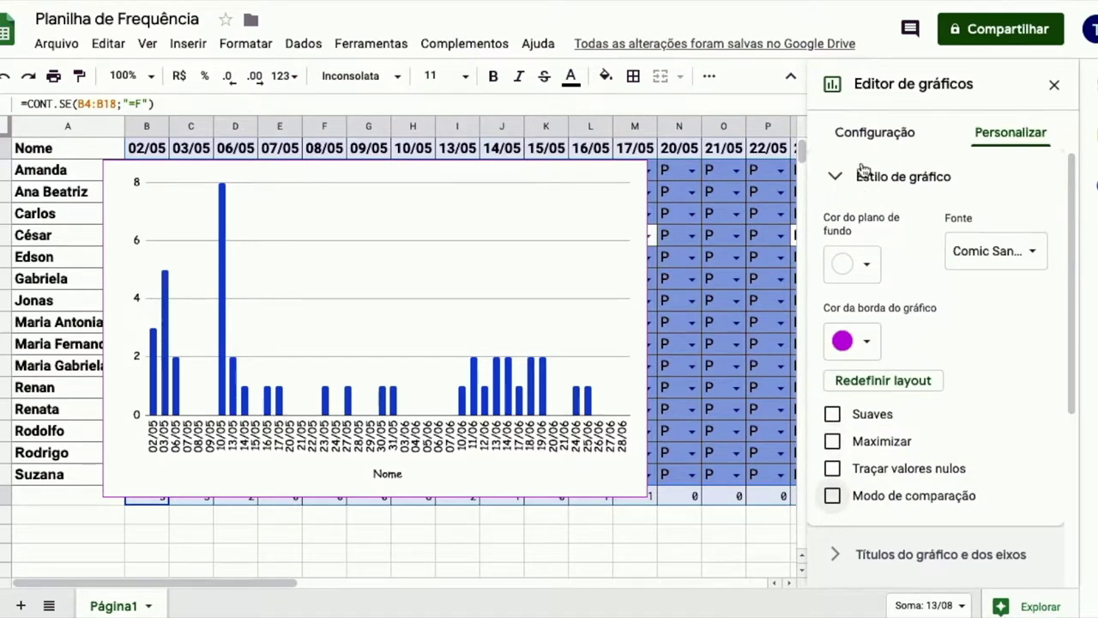
{"action": "left_click", "coordinate": [863, 169]}
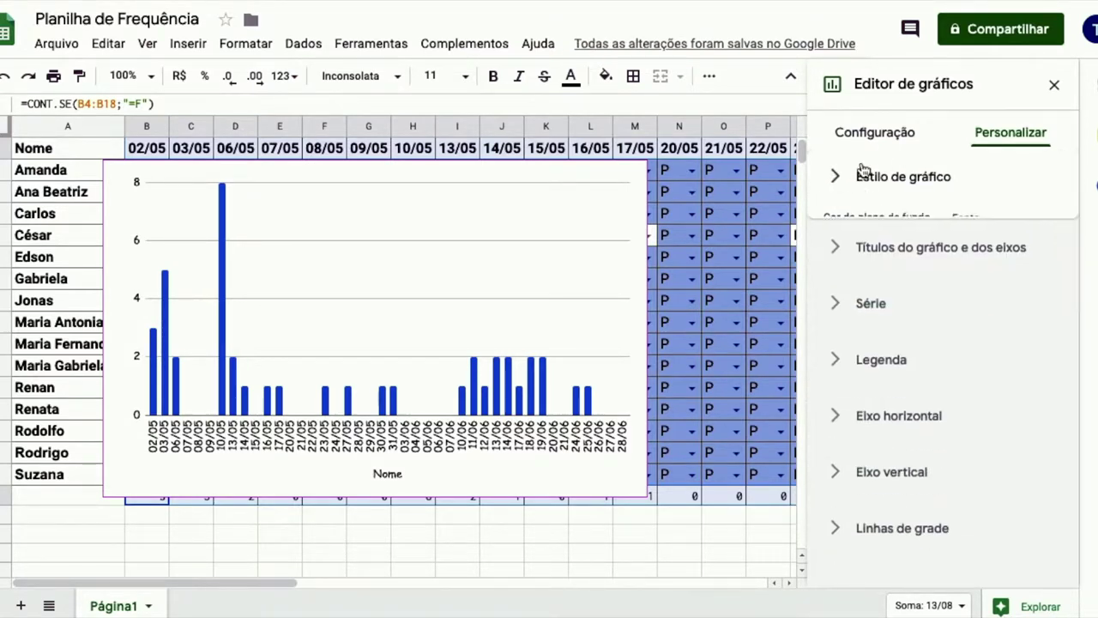
{"action": "left_click", "coordinate": [882, 240]}
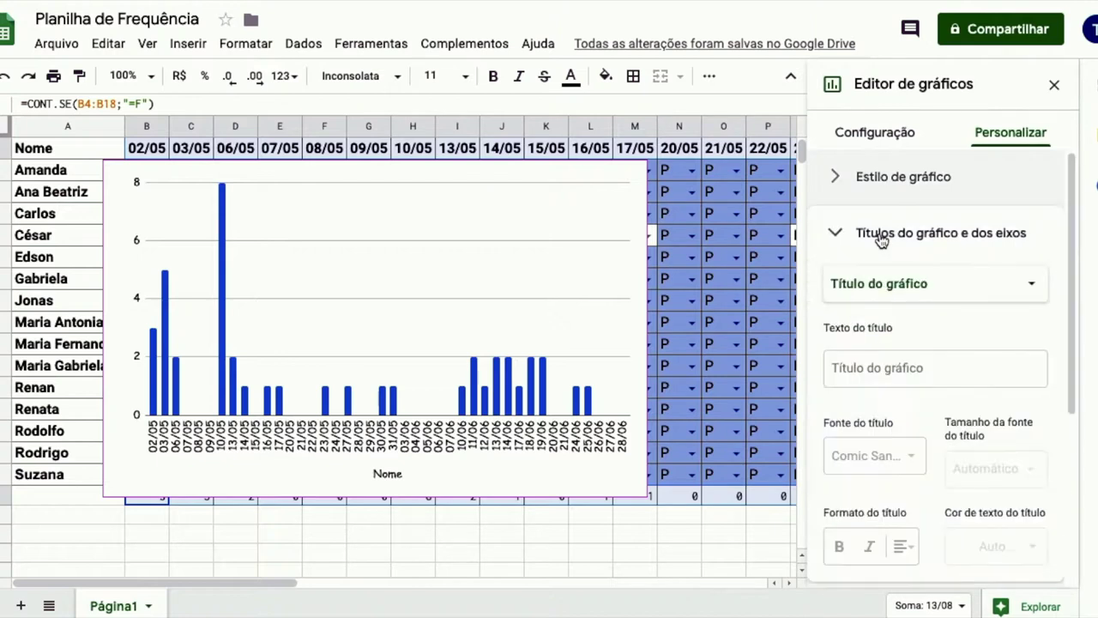
Enter 'Quantidade de Faltas' as the chart title.
{"action": "left_click", "coordinate": [929, 296]}
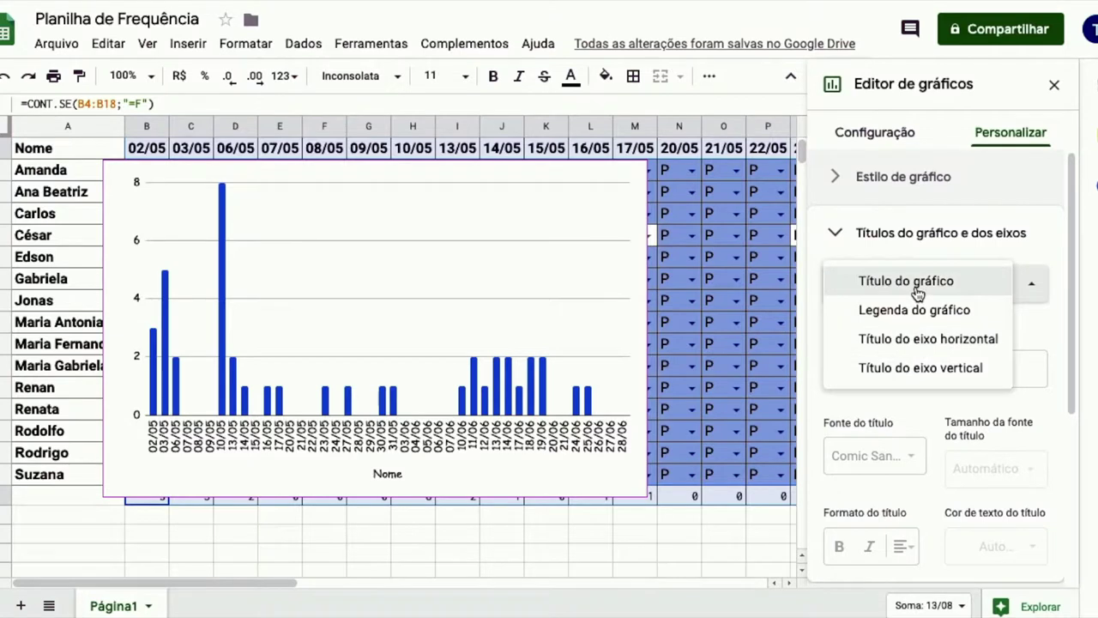
{"action": "left_click", "coordinate": [917, 284]}
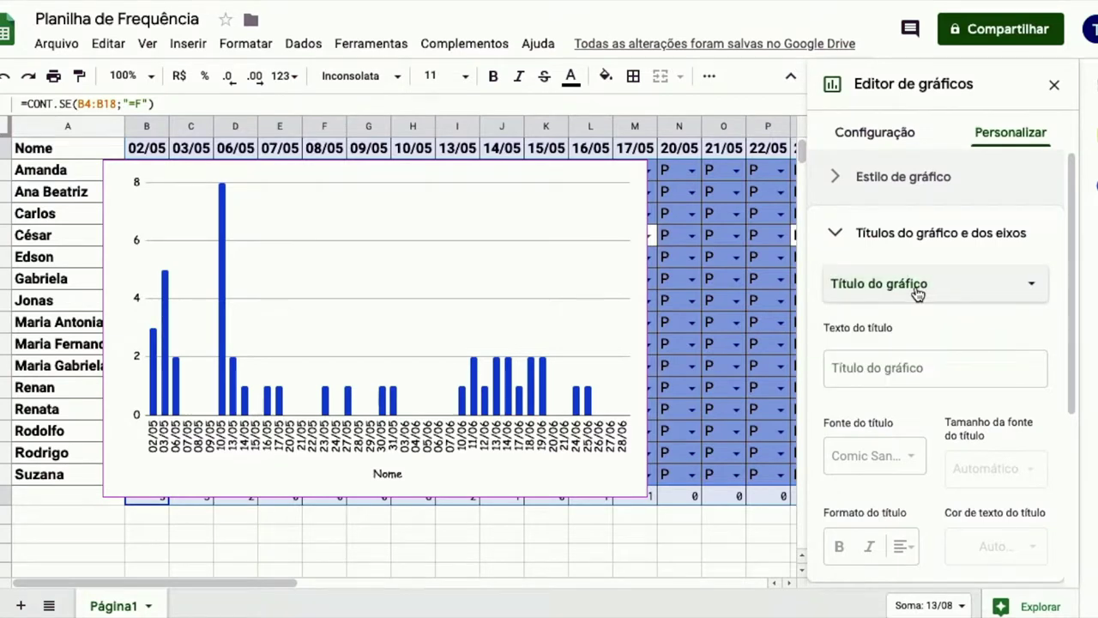
{"action": "left_click", "coordinate": [894, 369]}
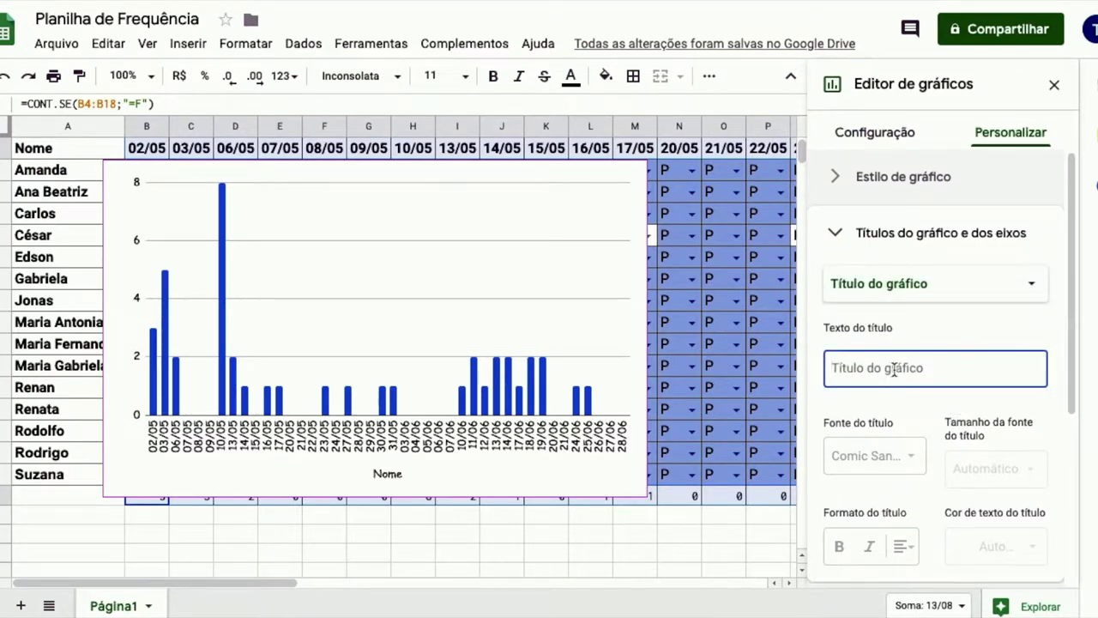
{"action": "type", "text": "Quantidade de Faltas"}
Look through the legend and axis title options, then return to the chart title settings.
{"action": "left_click", "coordinate": [869, 285]}
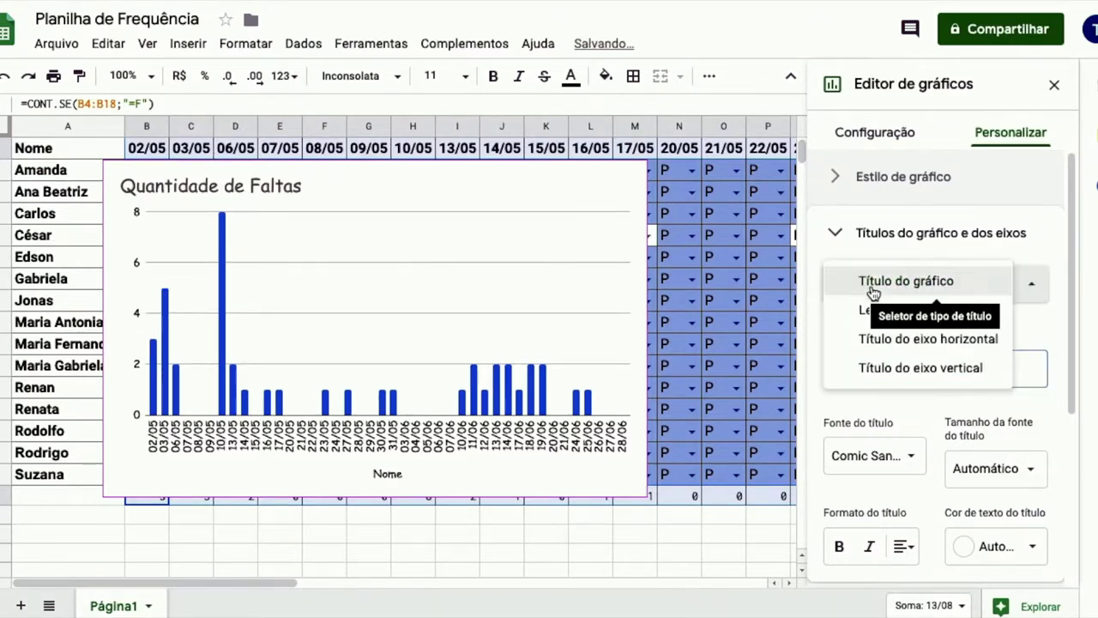
{"action": "left_click", "coordinate": [875, 310]}
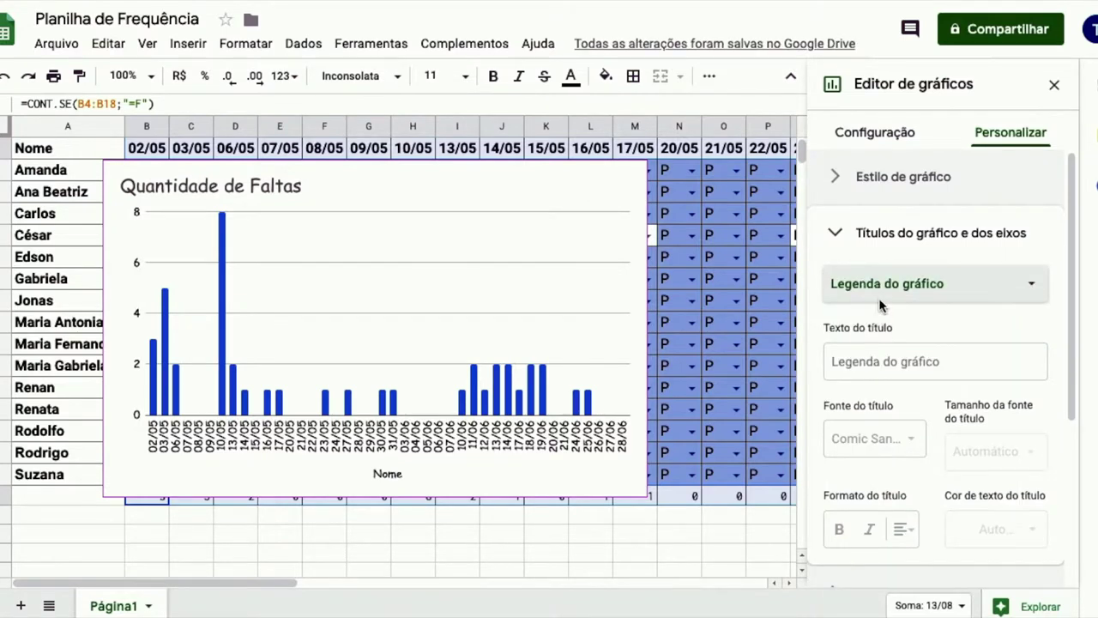
{"action": "left_click", "coordinate": [884, 293]}
{"action": "left_click", "coordinate": [884, 312]}
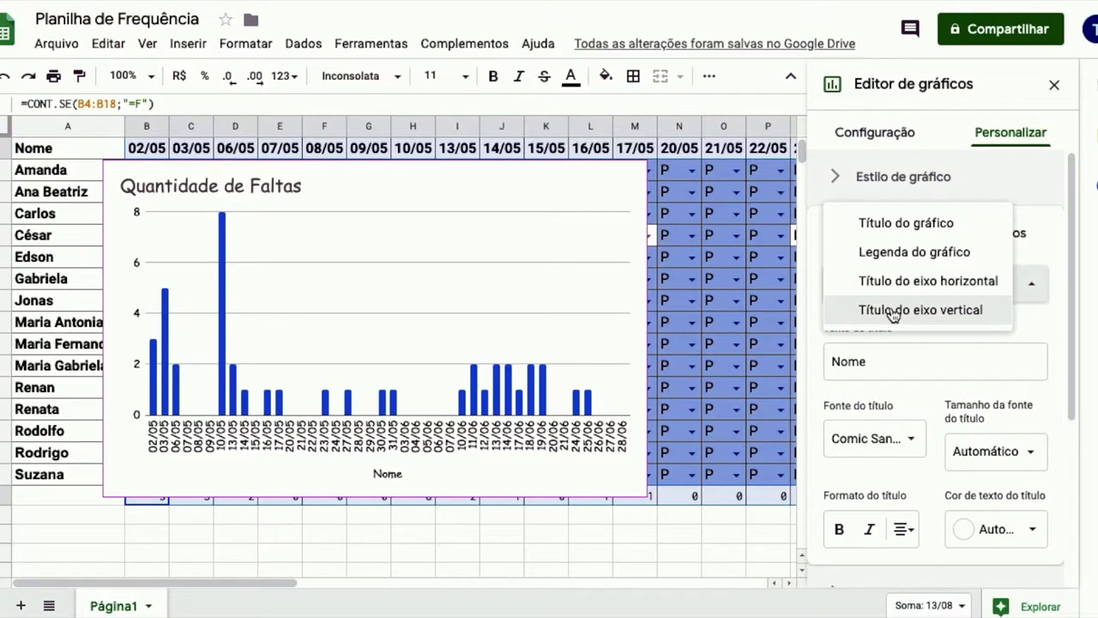
{"action": "left_click", "coordinate": [890, 313]}
{"action": "left_click", "coordinate": [891, 292]}
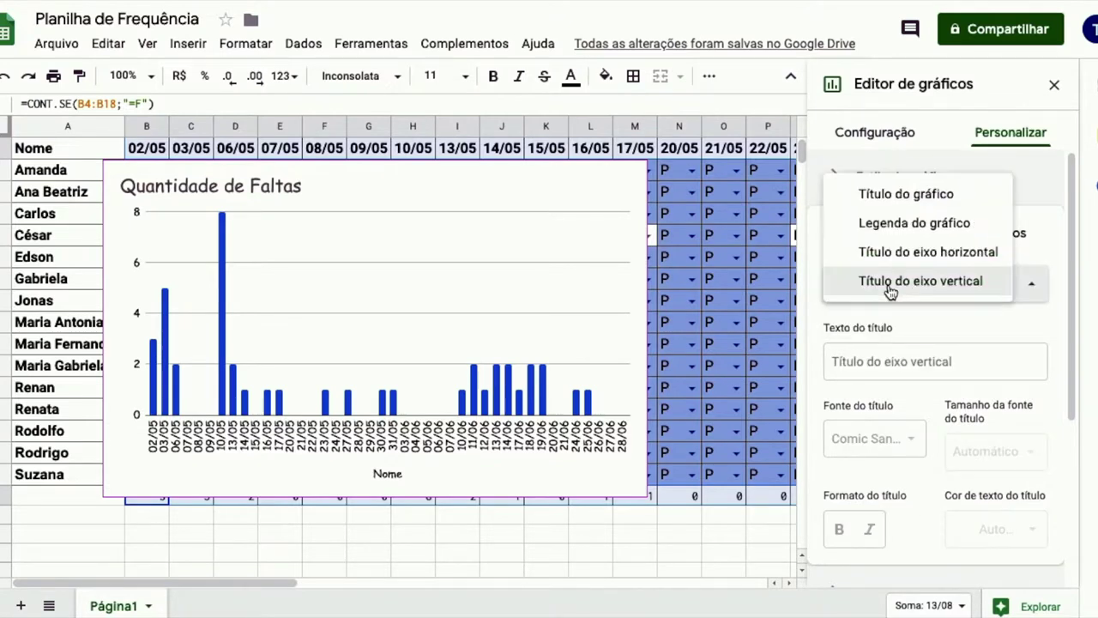
{"action": "left_click", "coordinate": [902, 191]}
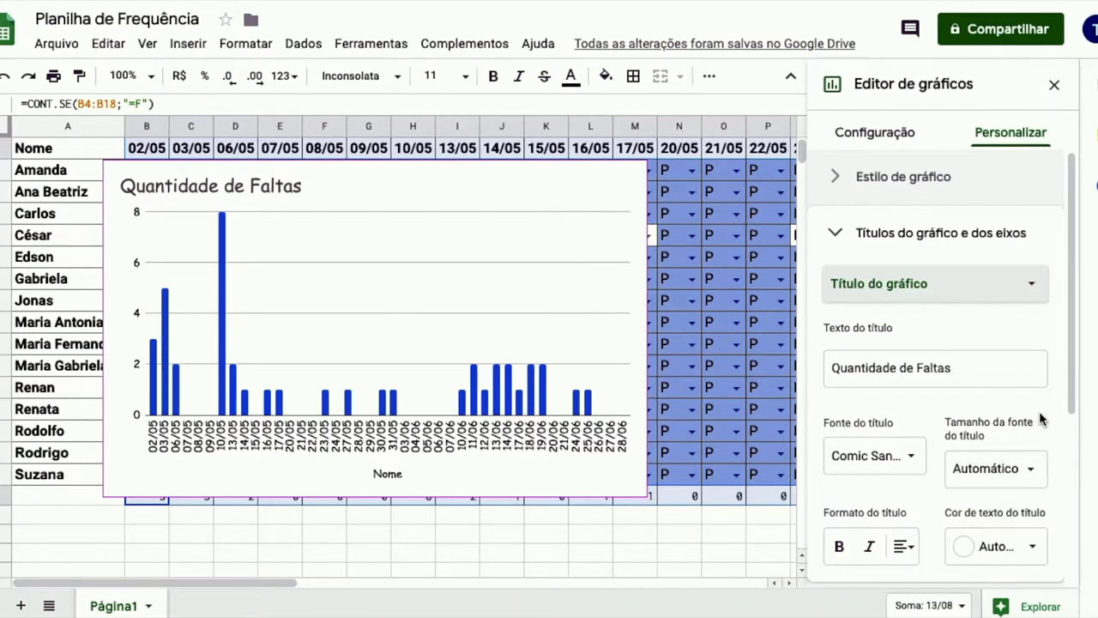
Format the title 'Quantidade de Faltas' as bold, centred and blue, without italics.
{"action": "scroll", "coordinate": [1039, 411], "scroll_direction": "down", "scroll_amount": 1}
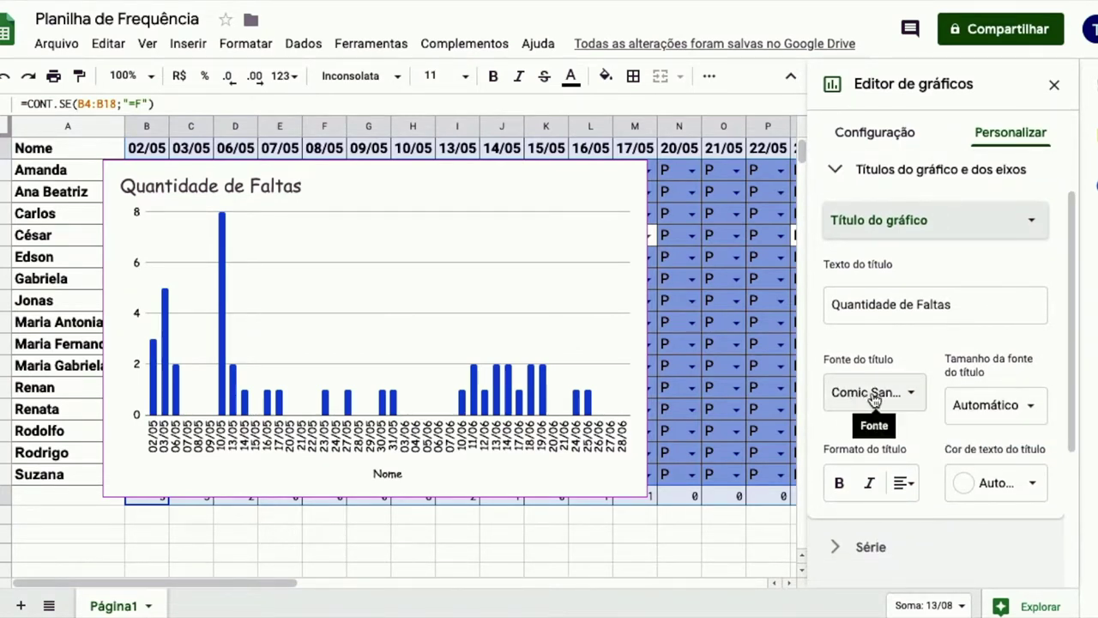
{"action": "scroll", "coordinate": [1017, 408], "scroll_direction": "down", "scroll_amount": 1}
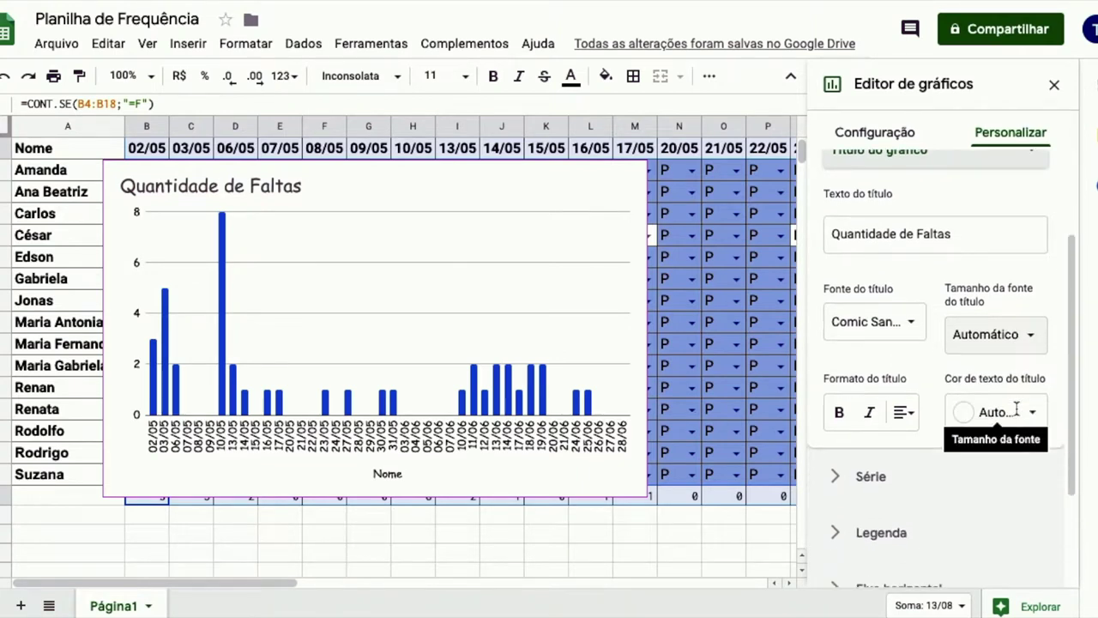
{"action": "left_click", "coordinate": [841, 414]}
{"action": "left_click", "coordinate": [870, 414]}
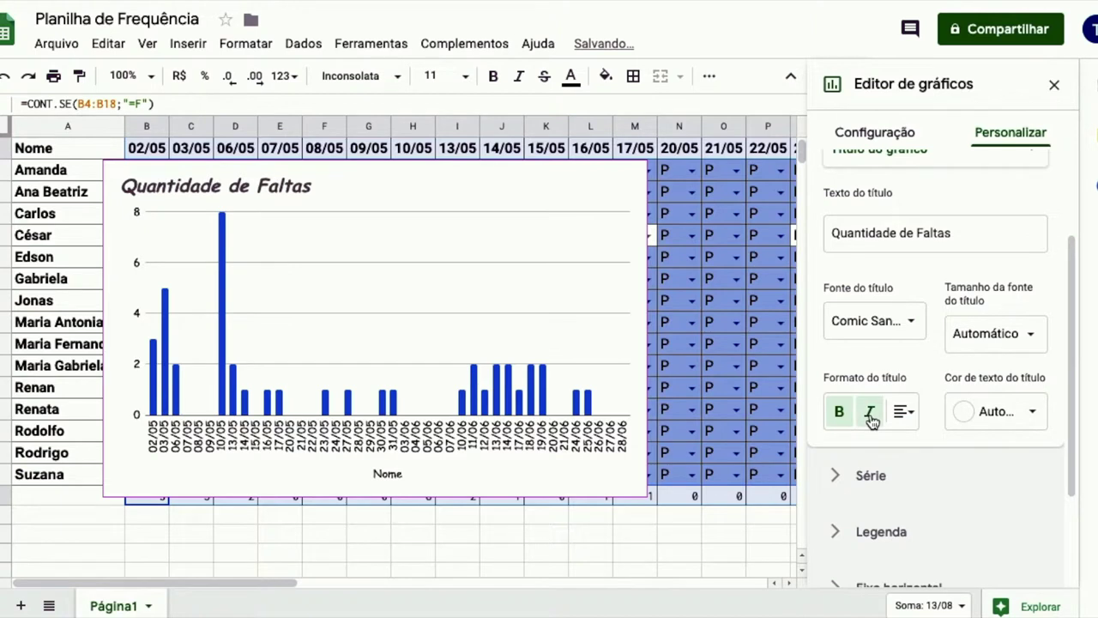
{"action": "left_click", "coordinate": [871, 417]}
{"action": "left_click", "coordinate": [905, 413]}
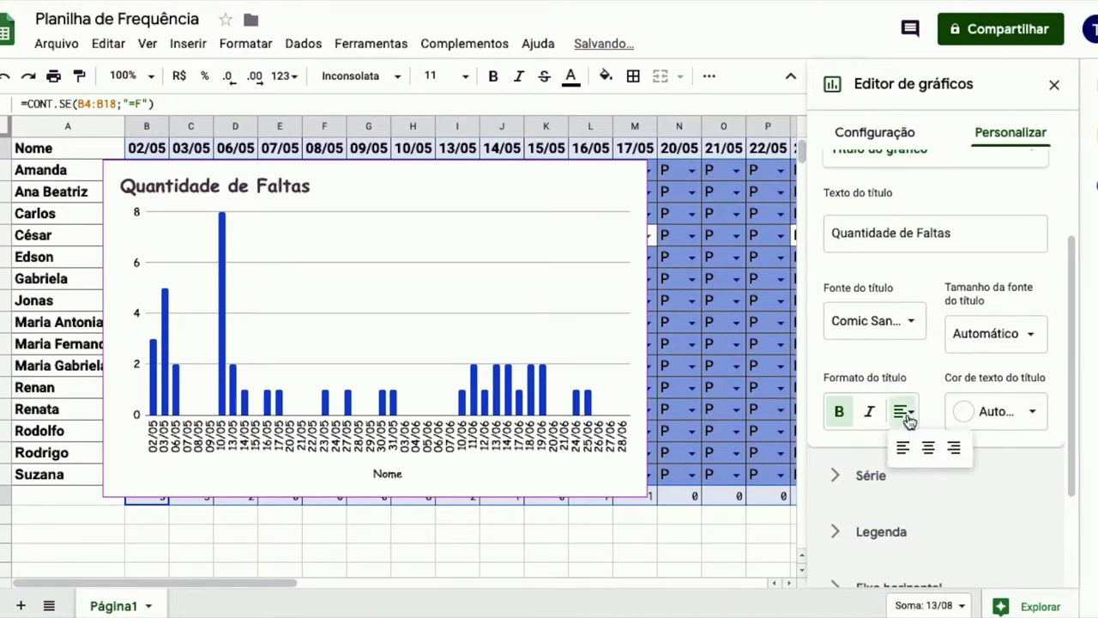
{"action": "left_click", "coordinate": [928, 448]}
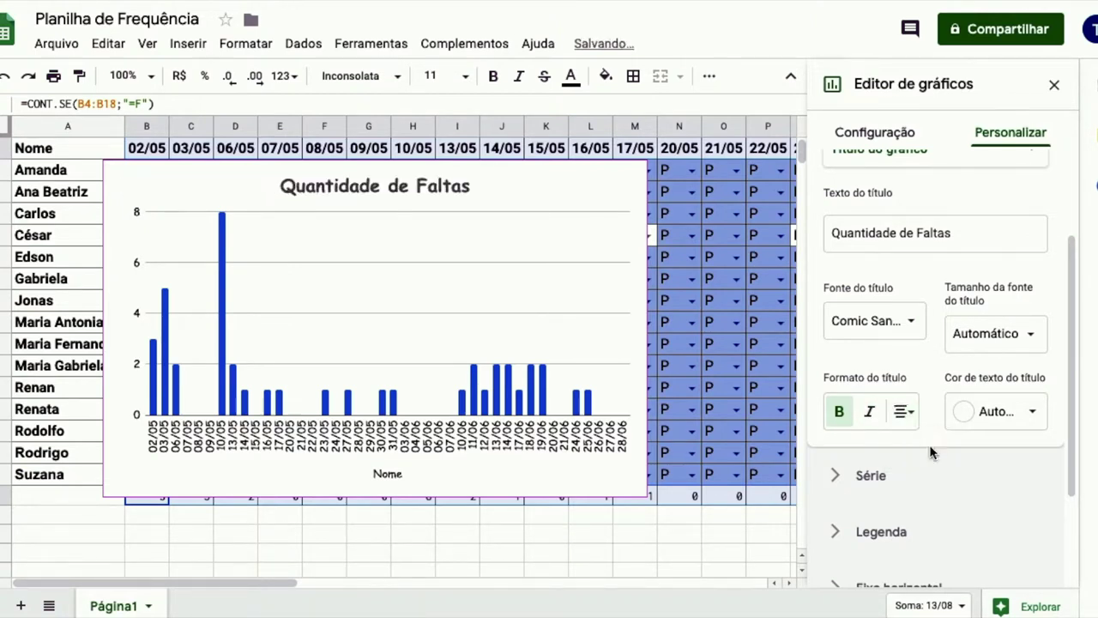
{"action": "left_click", "coordinate": [1011, 418]}
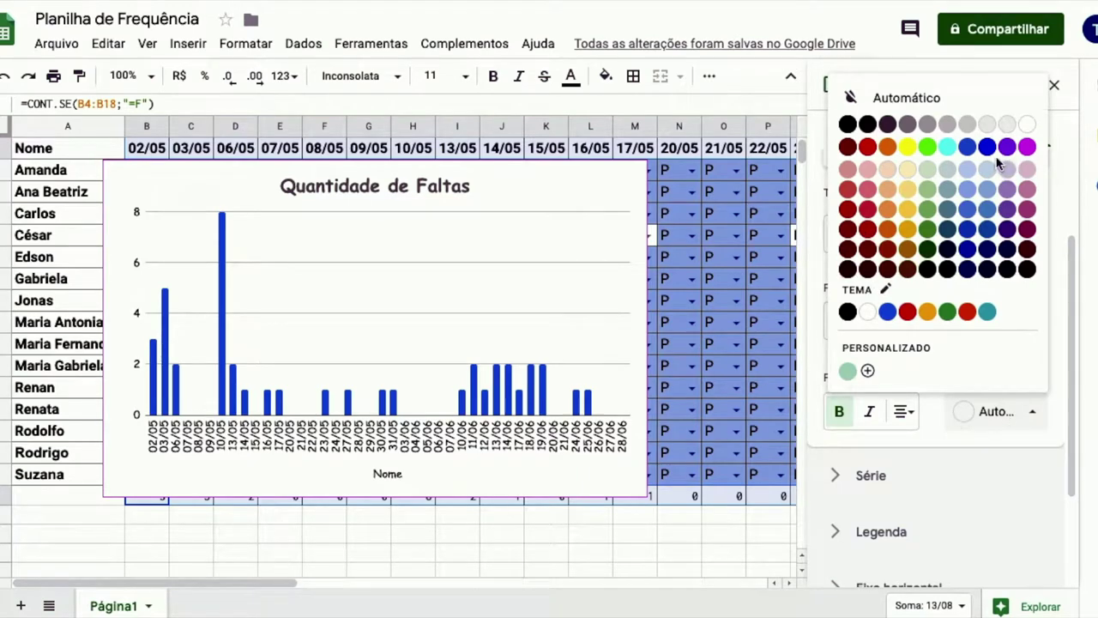
{"action": "left_click", "coordinate": [987, 146]}
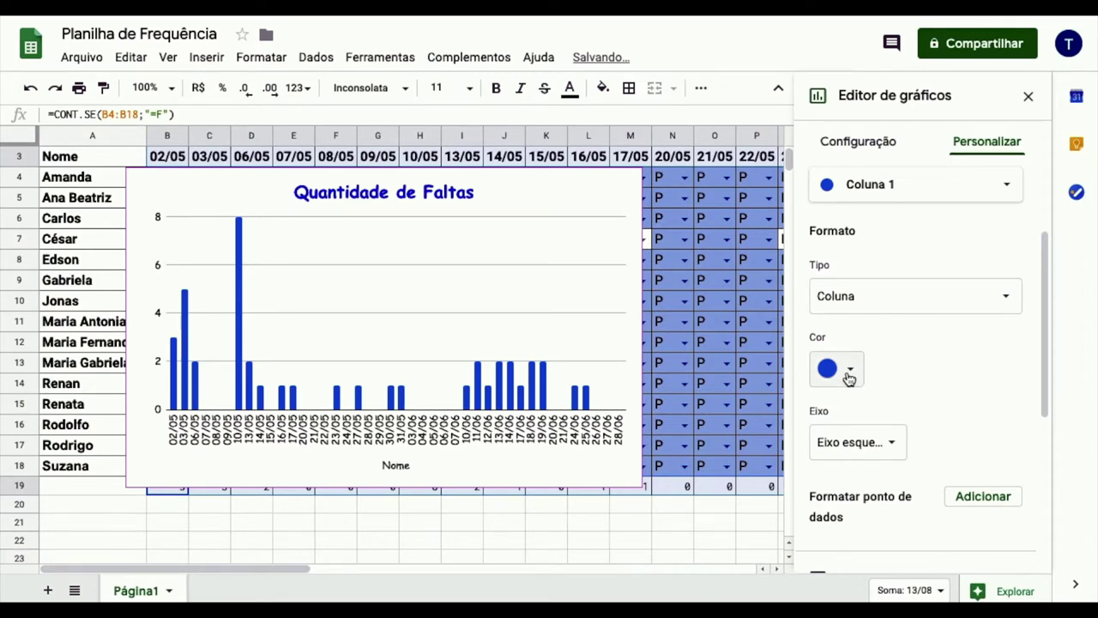
{"action": "left_click", "coordinate": [848, 378]}
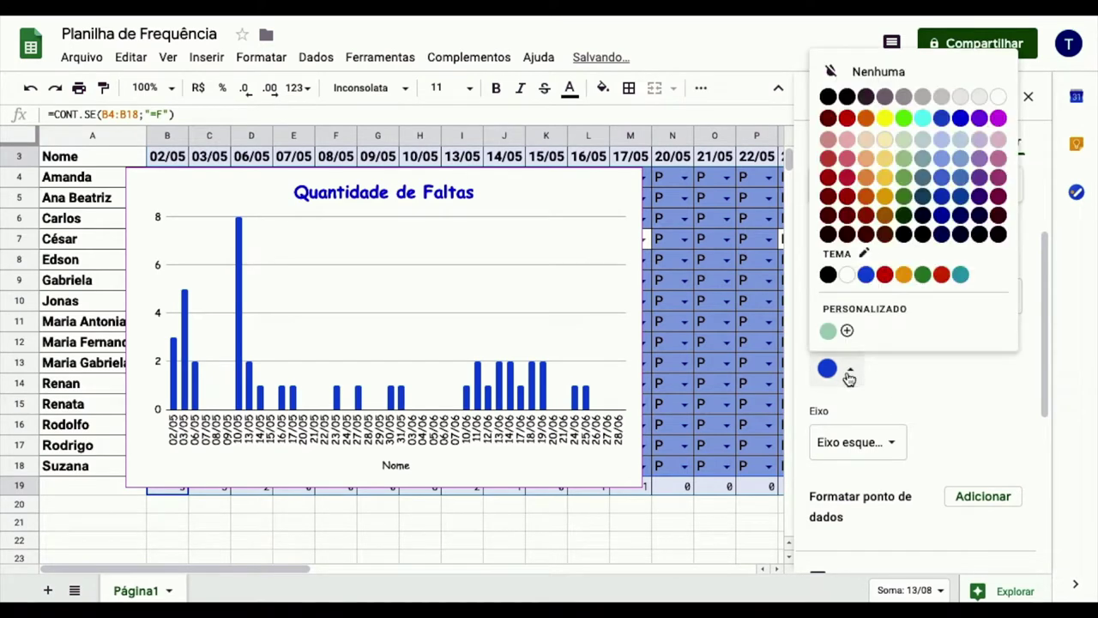
{"action": "left_click", "coordinate": [904, 274]}
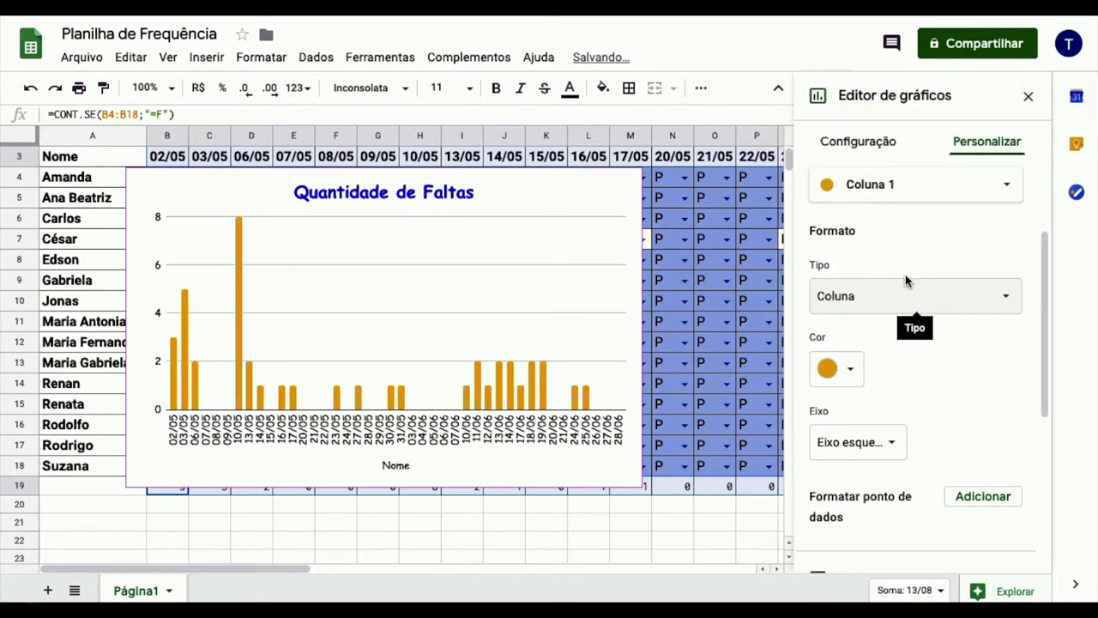
{"action": "left_click", "coordinate": [849, 375]}
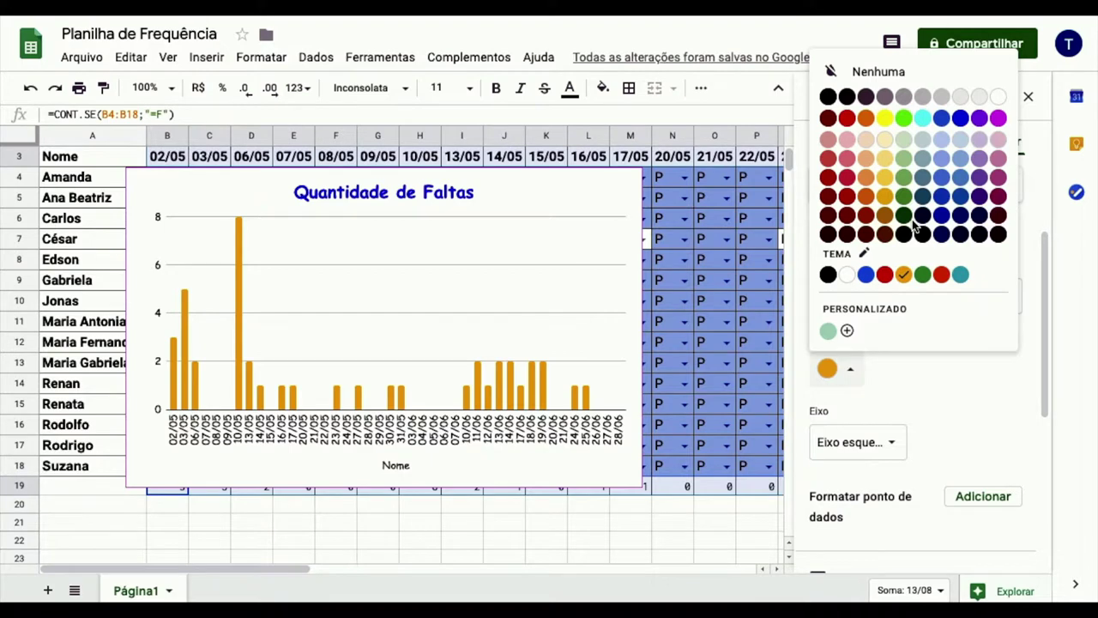
{"action": "left_click", "coordinate": [998, 118]}
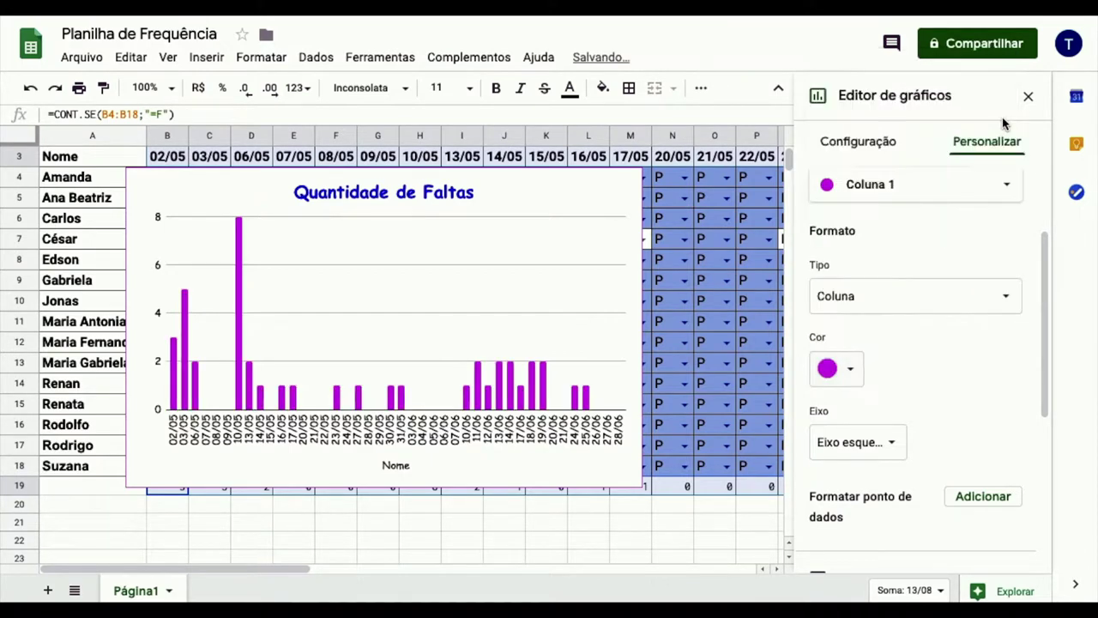
{"action": "left_click", "coordinate": [850, 372]}
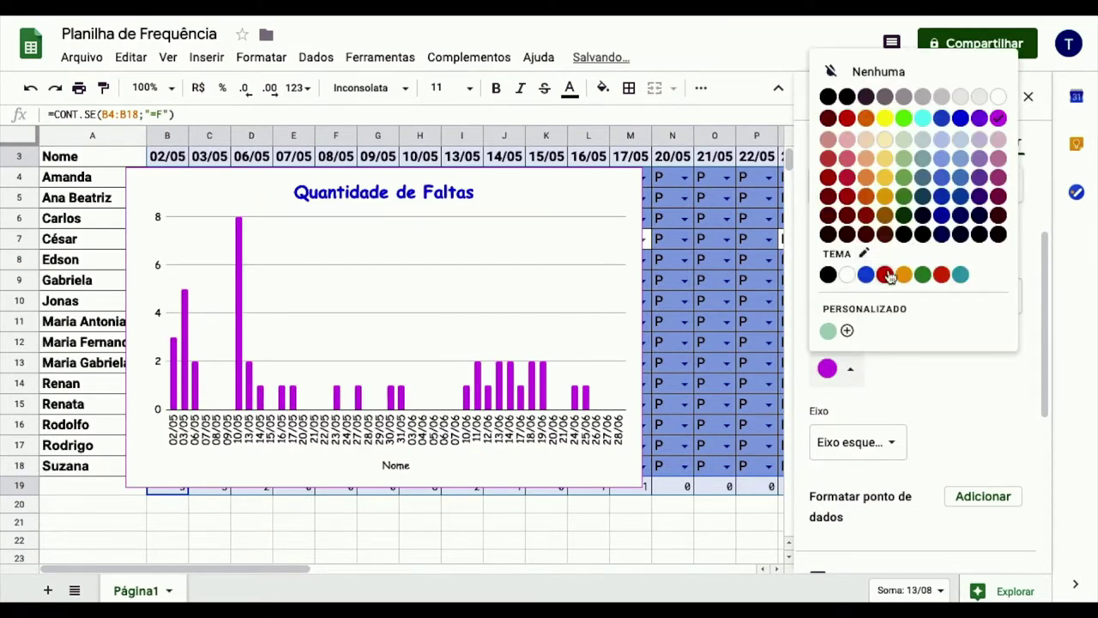
{"action": "left_click", "coordinate": [891, 275]}
{"action": "left_click", "coordinate": [850, 375]}
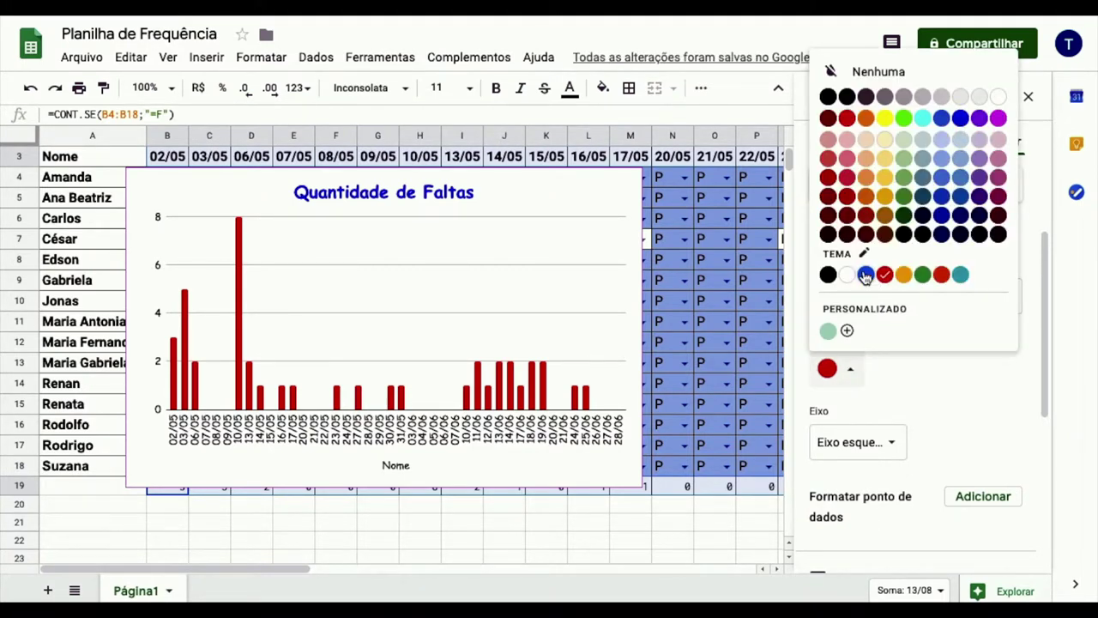
{"action": "left_click", "coordinate": [864, 275]}
{"action": "scroll", "coordinate": [901, 343], "scroll_direction": "down", "scroll_amount": 2}
{"action": "left_click", "coordinate": [873, 339]}
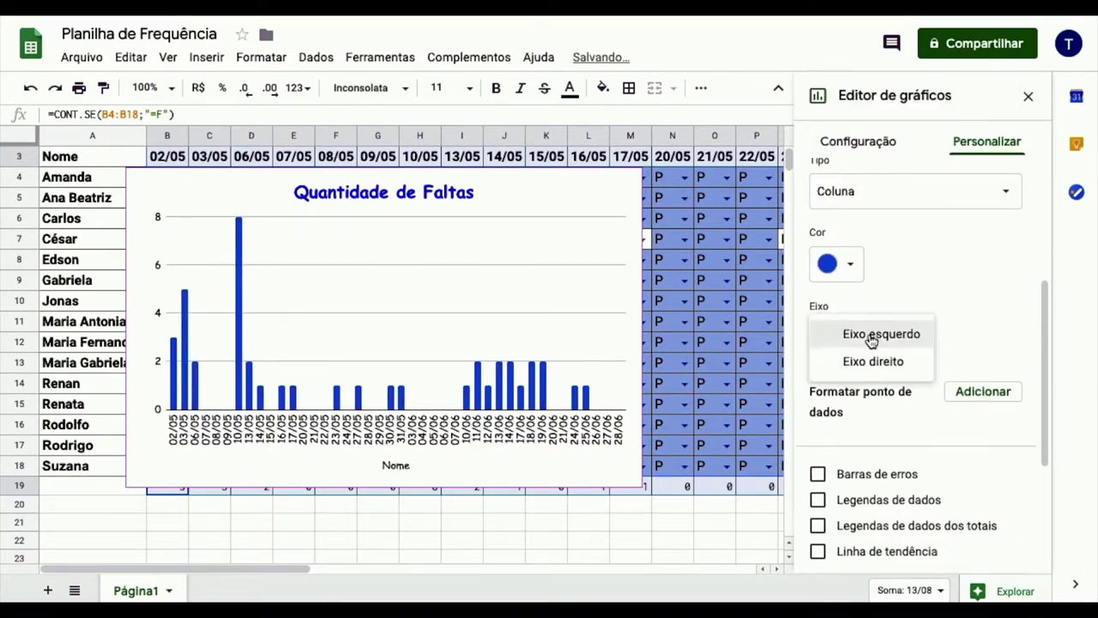
{"action": "left_click", "coordinate": [873, 361]}
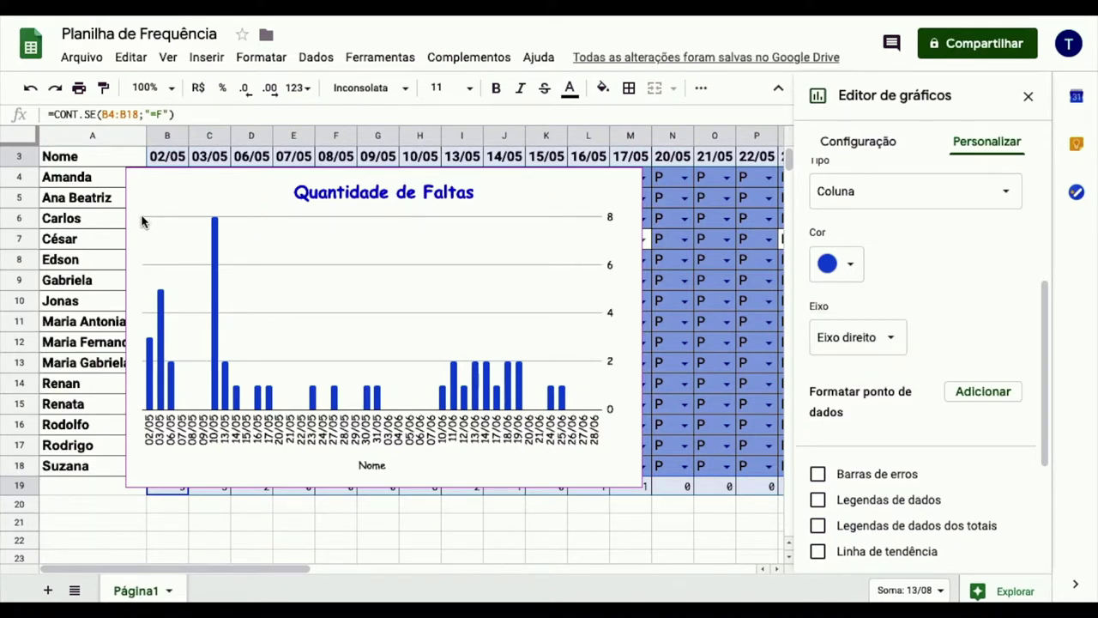
{"action": "left_click", "coordinate": [878, 348]}
{"action": "left_click", "coordinate": [865, 305]}
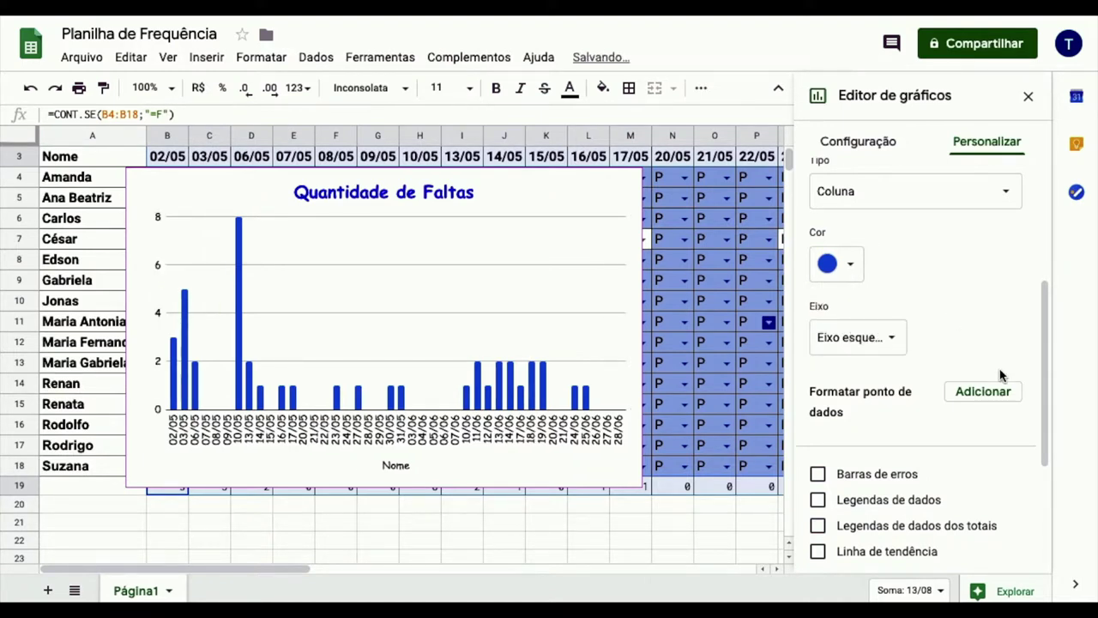
{"action": "scroll", "coordinate": [1000, 375], "scroll_direction": "down", "scroll_amount": 3}
{"action": "scroll", "coordinate": [1001, 375], "scroll_direction": "down", "scroll_amount": 1}
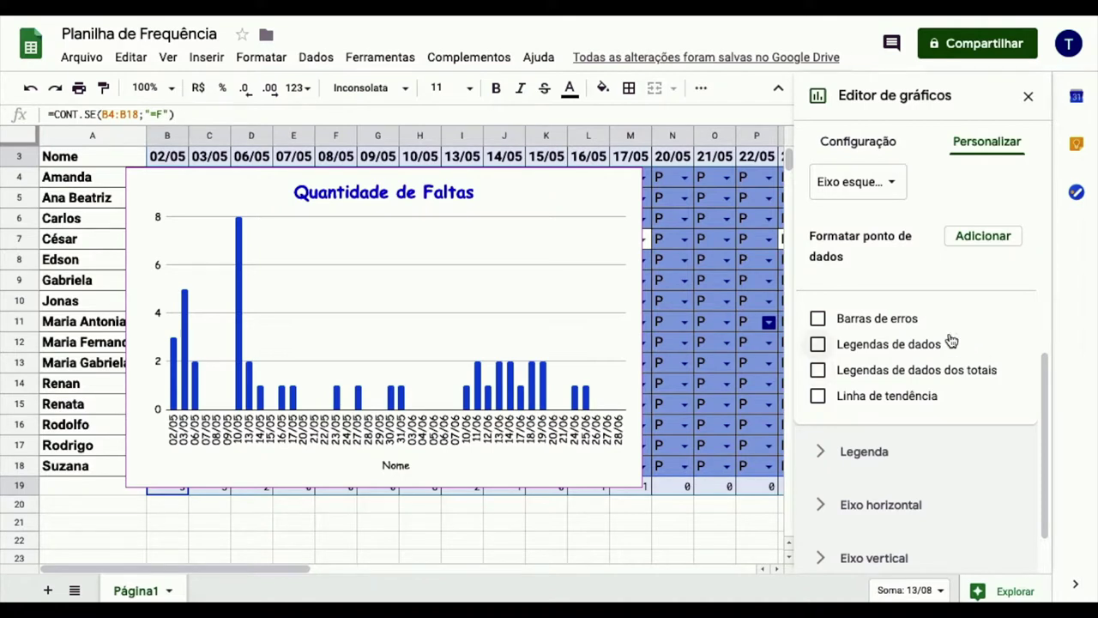
Set the legend position to Nenhuma so the chart shows no legend.
{"action": "scroll", "coordinate": [906, 391], "scroll_direction": "down", "scroll_amount": 1}
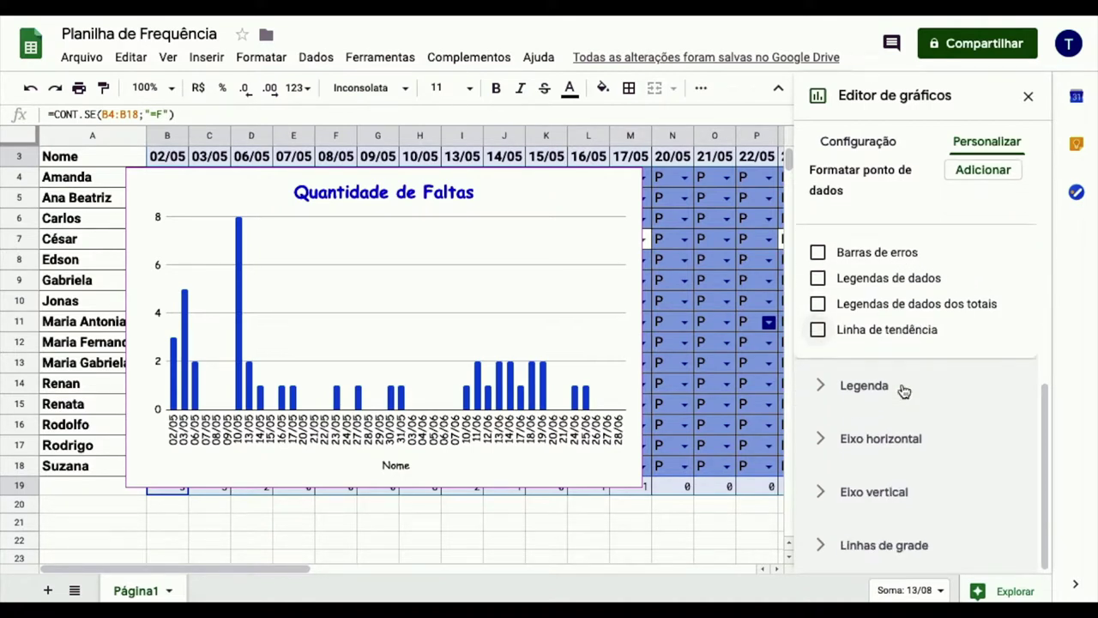
{"action": "left_click", "coordinate": [843, 384]}
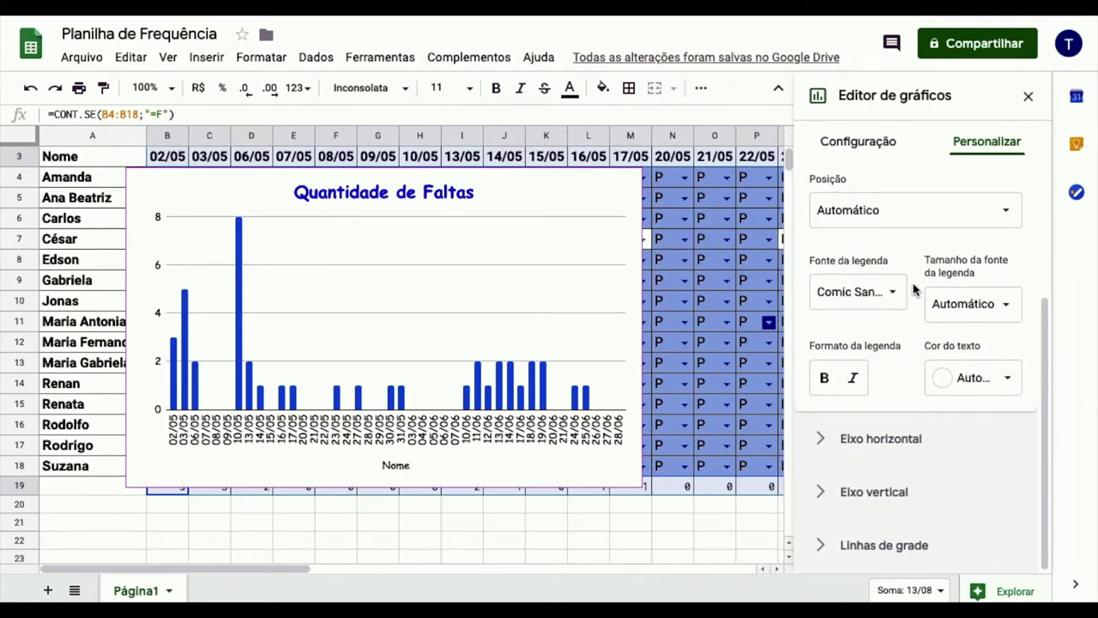
{"action": "left_click", "coordinate": [899, 208]}
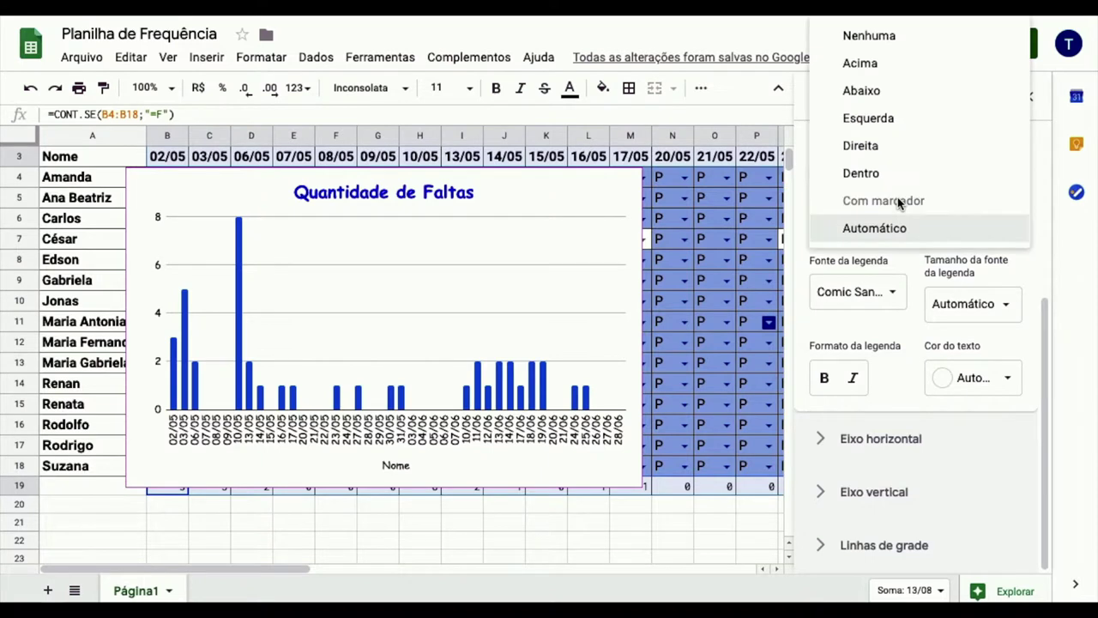
{"action": "left_click", "coordinate": [874, 66]}
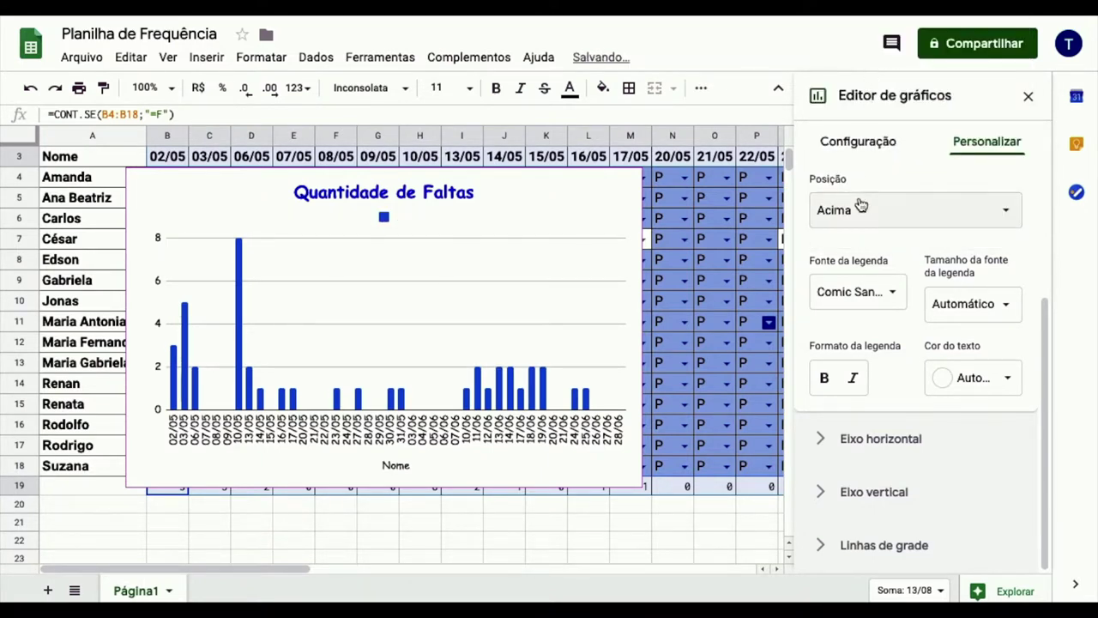
{"action": "left_click", "coordinate": [862, 210]}
{"action": "left_click", "coordinate": [866, 181]}
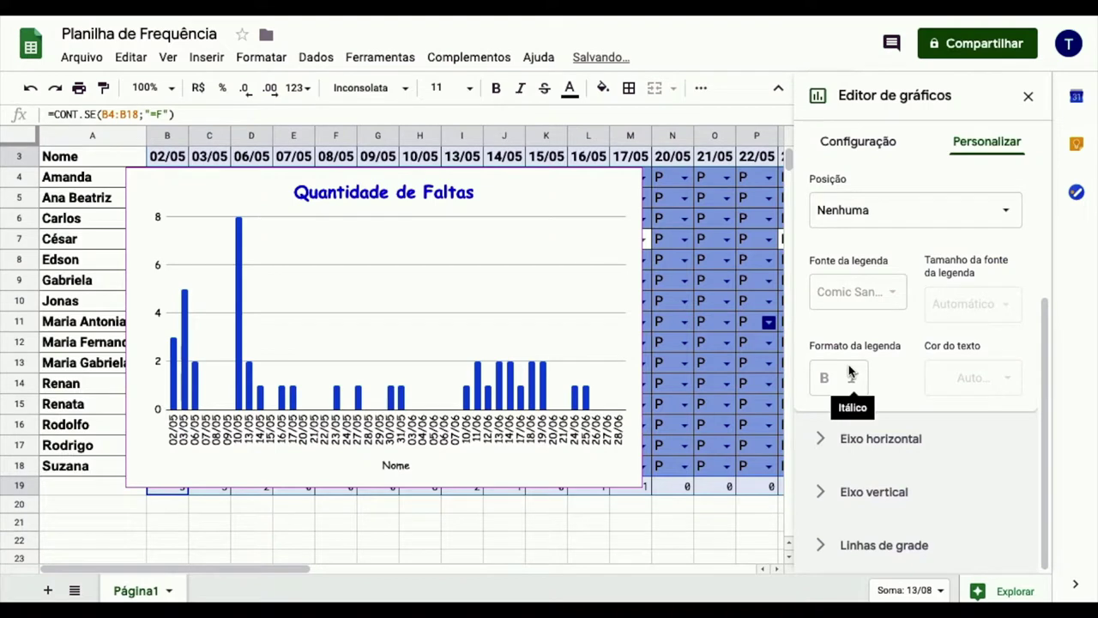
Expand the horizontal axis, vertical axis and gridline settings to review them.
{"action": "scroll", "coordinate": [876, 426], "scroll_direction": "down", "scroll_amount": 2}
{"action": "left_click", "coordinate": [877, 429]}
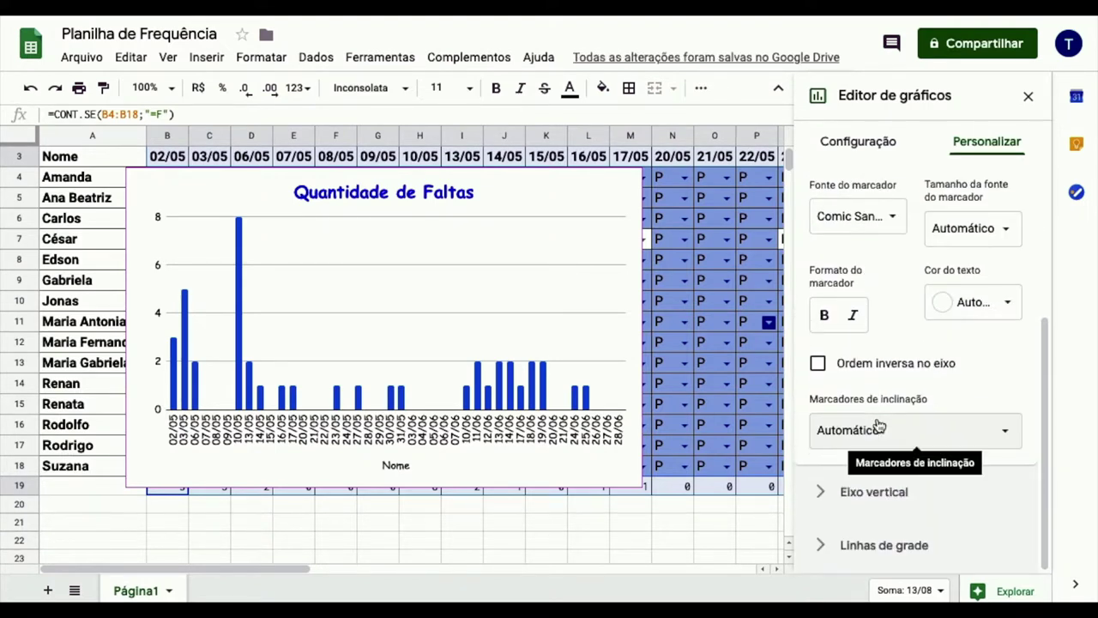
{"action": "scroll", "coordinate": [973, 423], "scroll_direction": "up", "scroll_amount": 2}
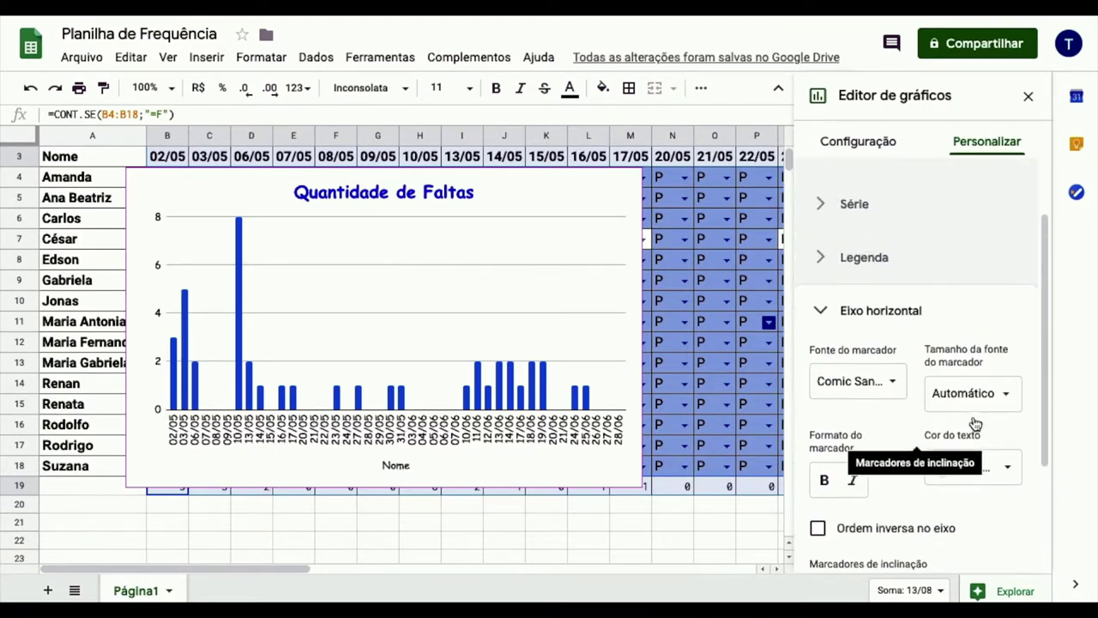
{"action": "scroll", "coordinate": [974, 422], "scroll_direction": "down", "scroll_amount": 3}
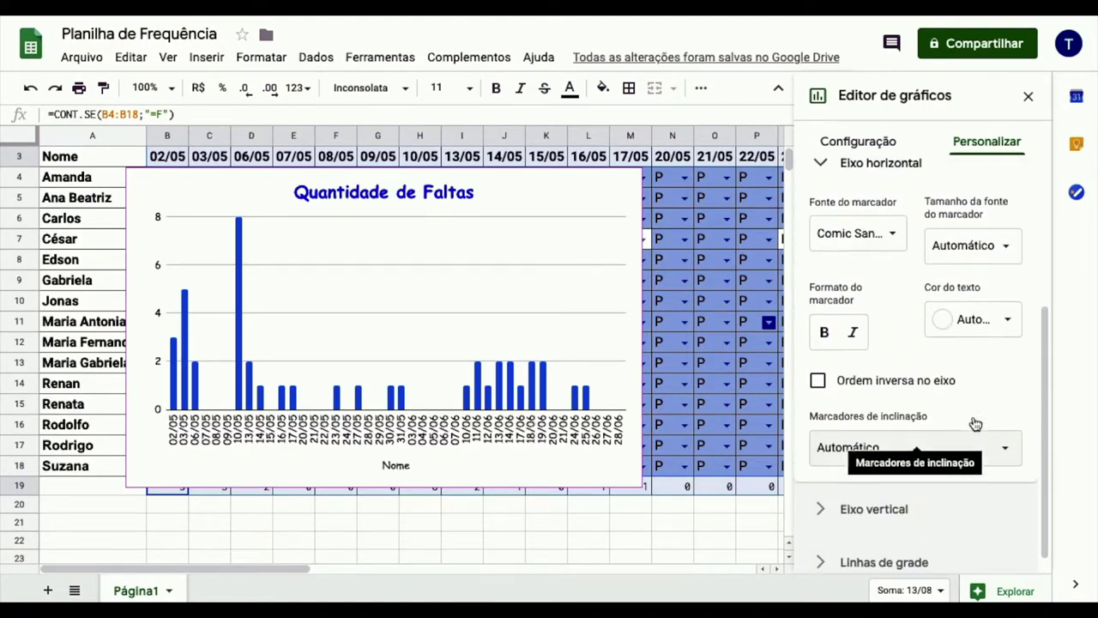
{"action": "left_click", "coordinate": [884, 507]}
{"action": "scroll", "coordinate": [993, 503], "scroll_direction": "down", "scroll_amount": 1}
{"action": "scroll", "coordinate": [993, 505], "scroll_direction": "down", "scroll_amount": 2}
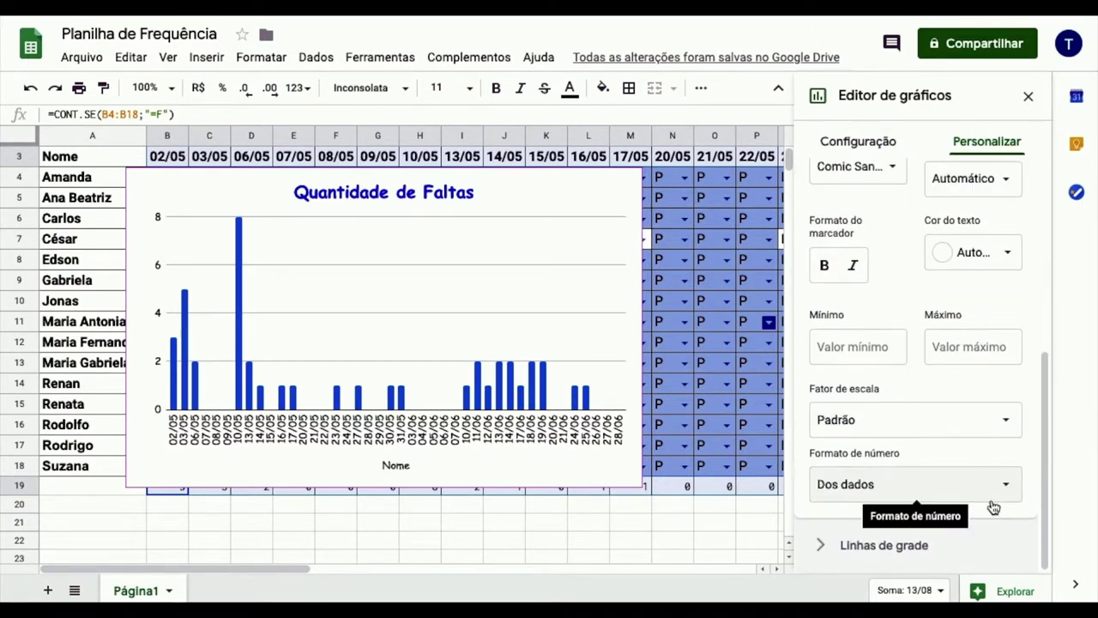
{"action": "left_click", "coordinate": [893, 541]}
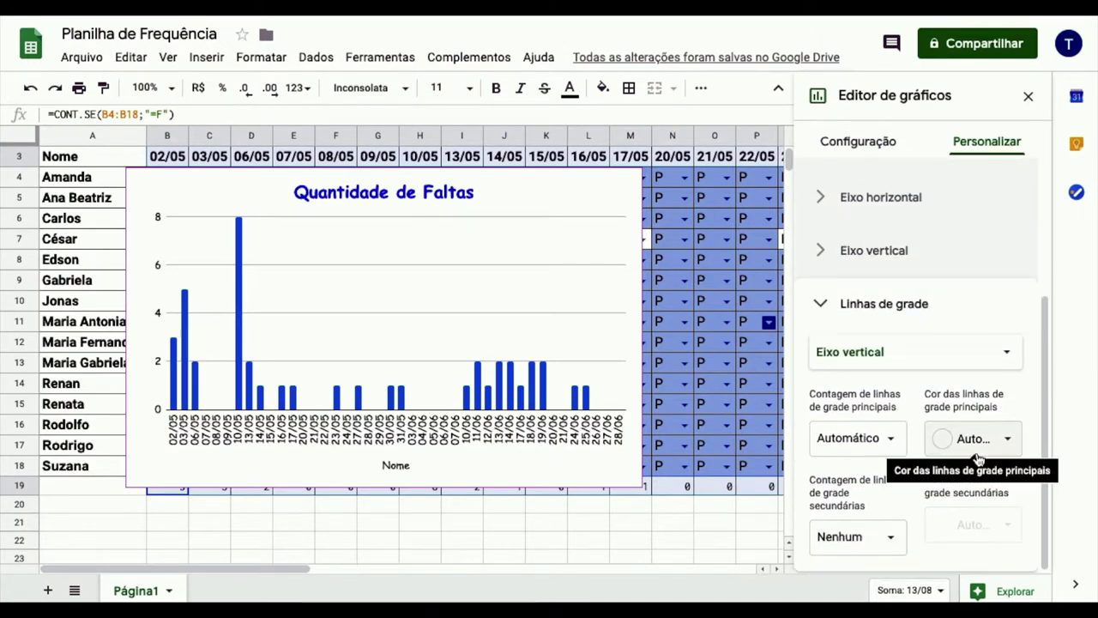
{"action": "scroll", "coordinate": [976, 457], "scroll_direction": "up", "scroll_amount": 3}
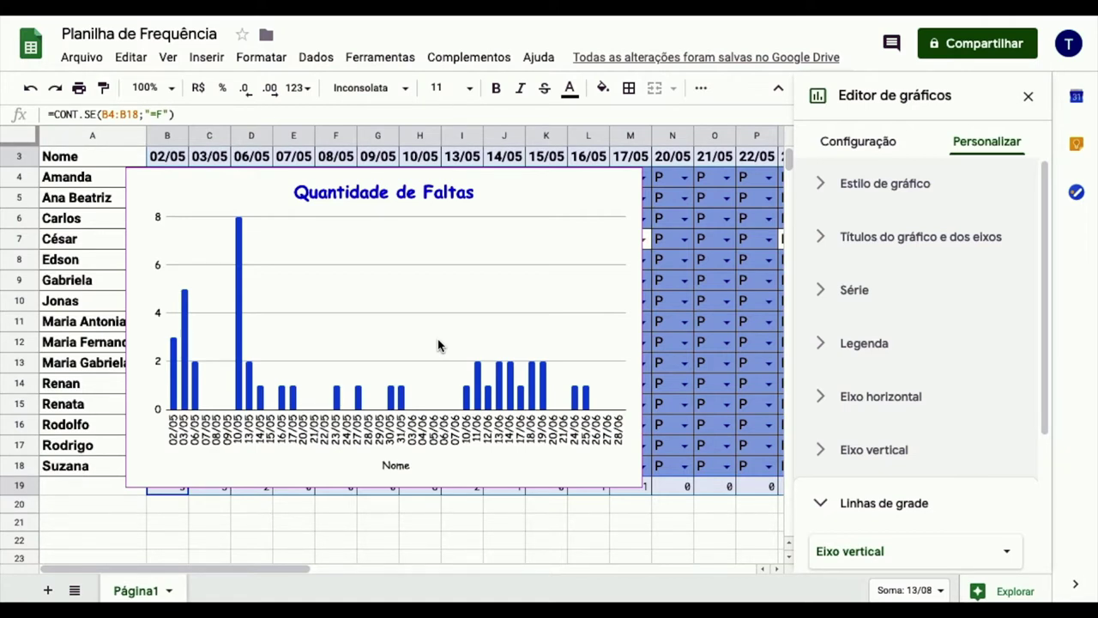
Close the Chart editor panel and select the Quantidade de Faltas chart on the grid.
{"action": "left_click", "coordinate": [1029, 96]}
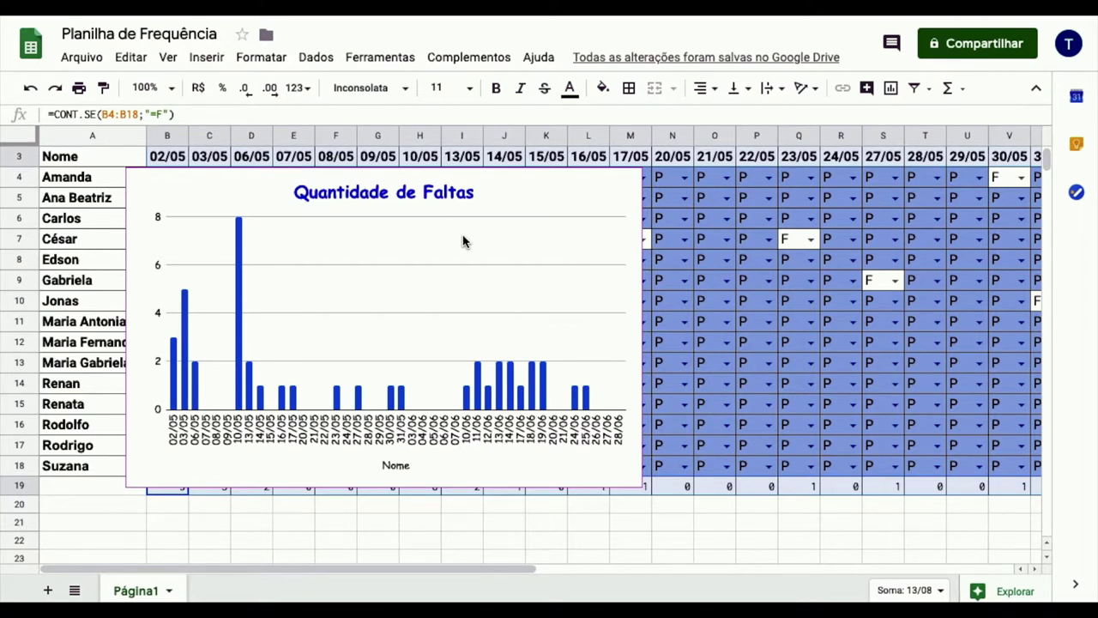
{"action": "left_click", "coordinate": [507, 412]}
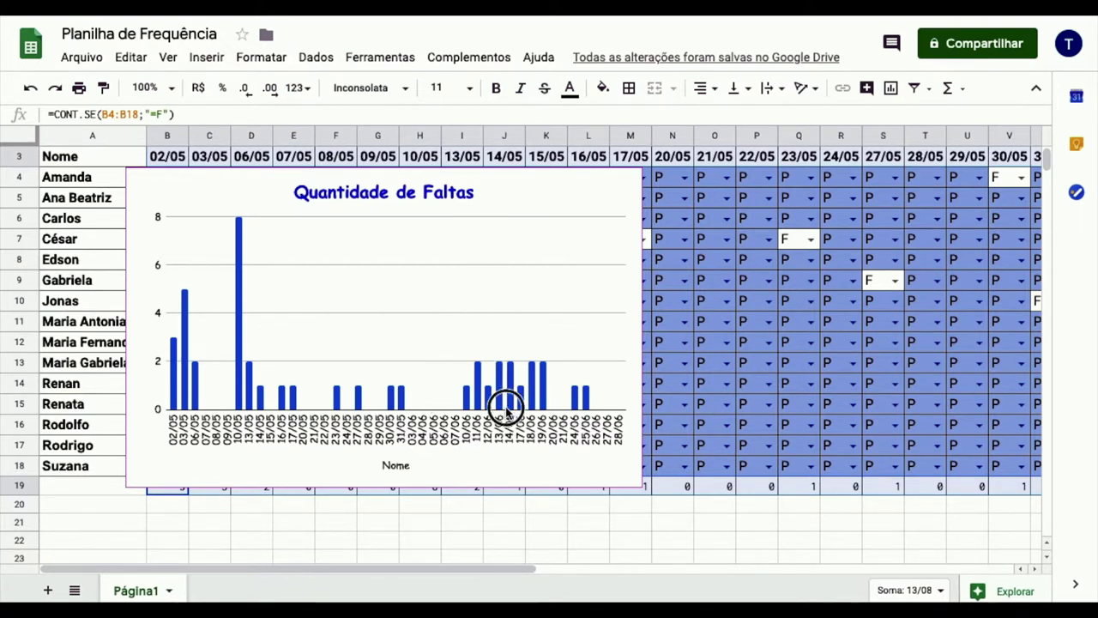
Drag the Quantidade de Faltas chart down below the row 19 totals, then deselect it.
{"action": "left_click_drag", "start_coordinate": [523, 202], "coordinate": [524, 544]}
{"action": "scroll", "coordinate": [765, 417], "scroll_direction": "down", "scroll_amount": 4}
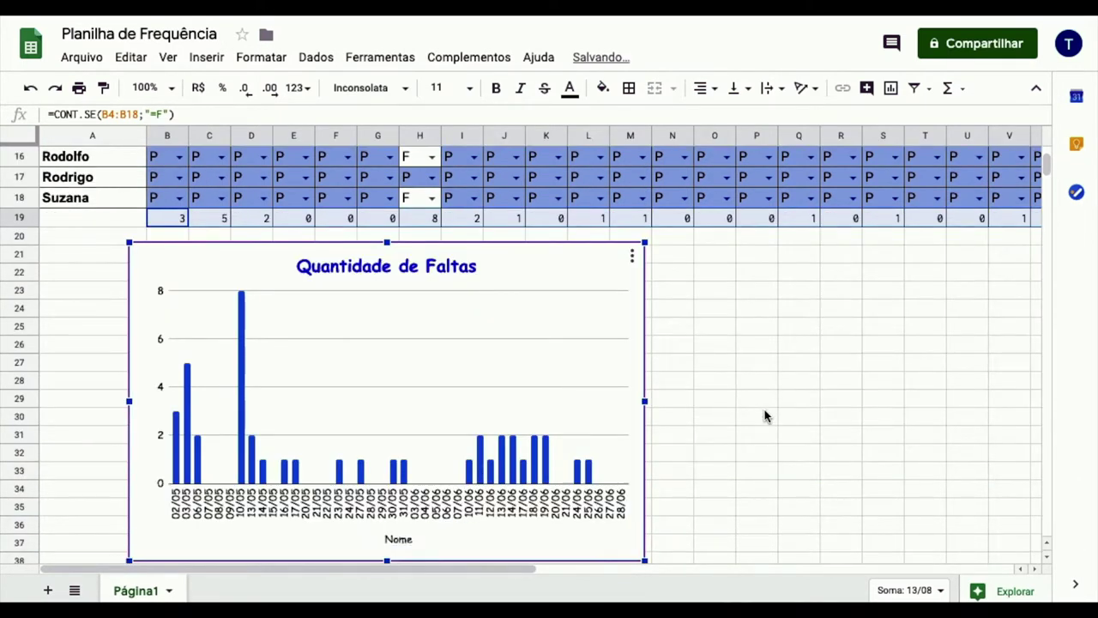
{"action": "scroll", "coordinate": [764, 417], "scroll_direction": "up", "scroll_amount": 2}
{"action": "scroll", "coordinate": [765, 417], "scroll_direction": "up", "scroll_amount": 3}
{"action": "scroll", "coordinate": [764, 417], "scroll_direction": "up", "scroll_amount": 2}
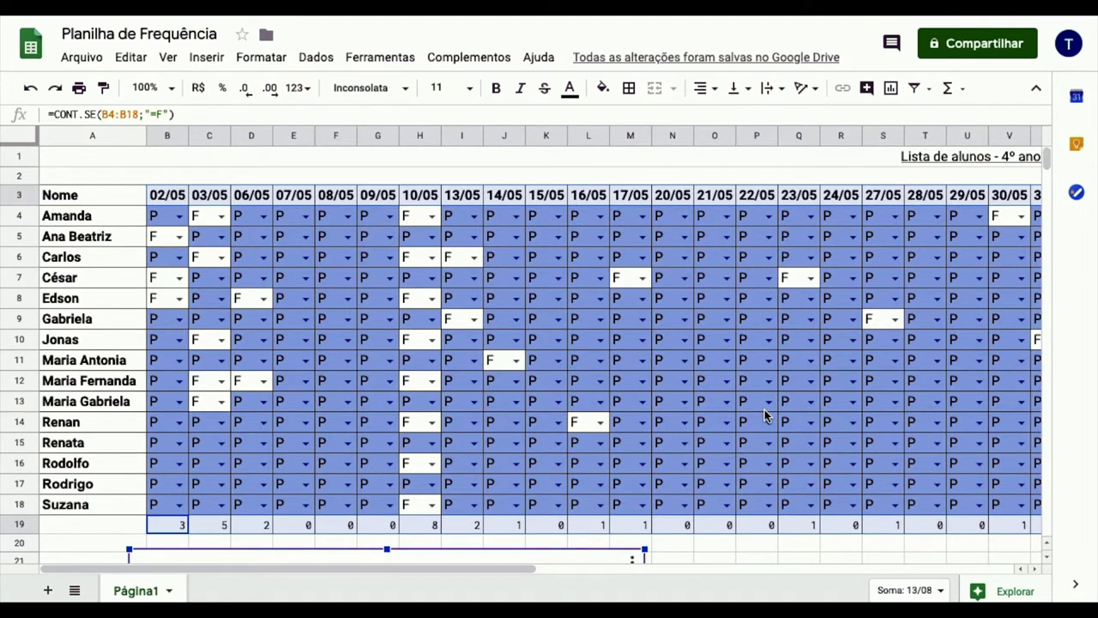
{"action": "scroll", "coordinate": [764, 417], "scroll_direction": "down", "scroll_amount": 2}
{"action": "scroll", "coordinate": [765, 417], "scroll_direction": "down", "scroll_amount": 2}
{"action": "scroll", "coordinate": [764, 417], "scroll_direction": "down", "scroll_amount": 1}
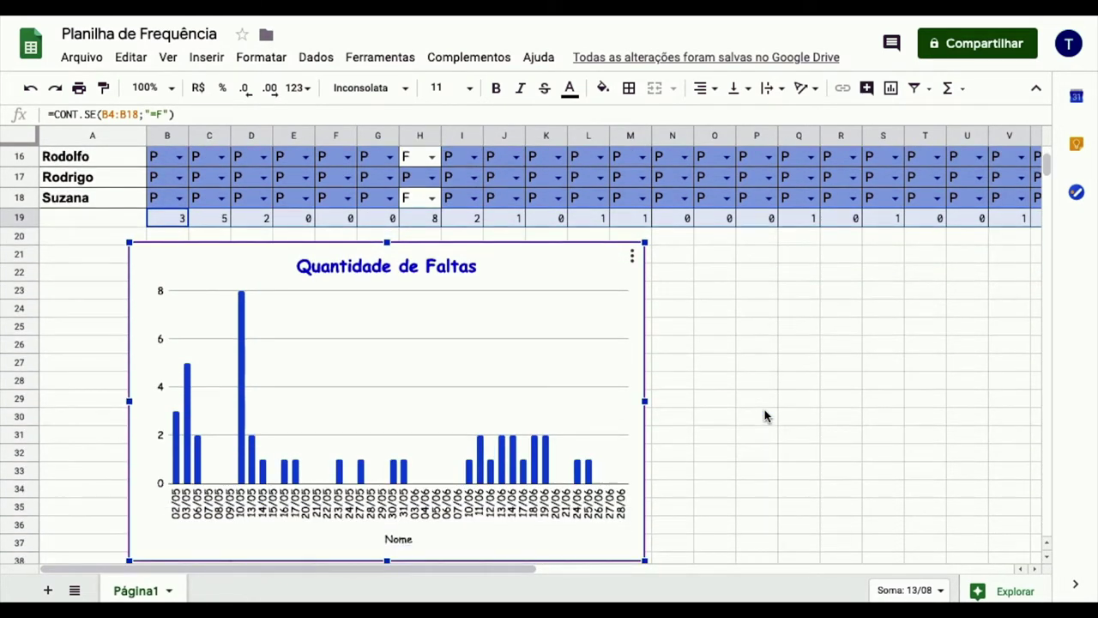
{"action": "scroll", "coordinate": [765, 417], "scroll_direction": "down", "scroll_amount": 1}
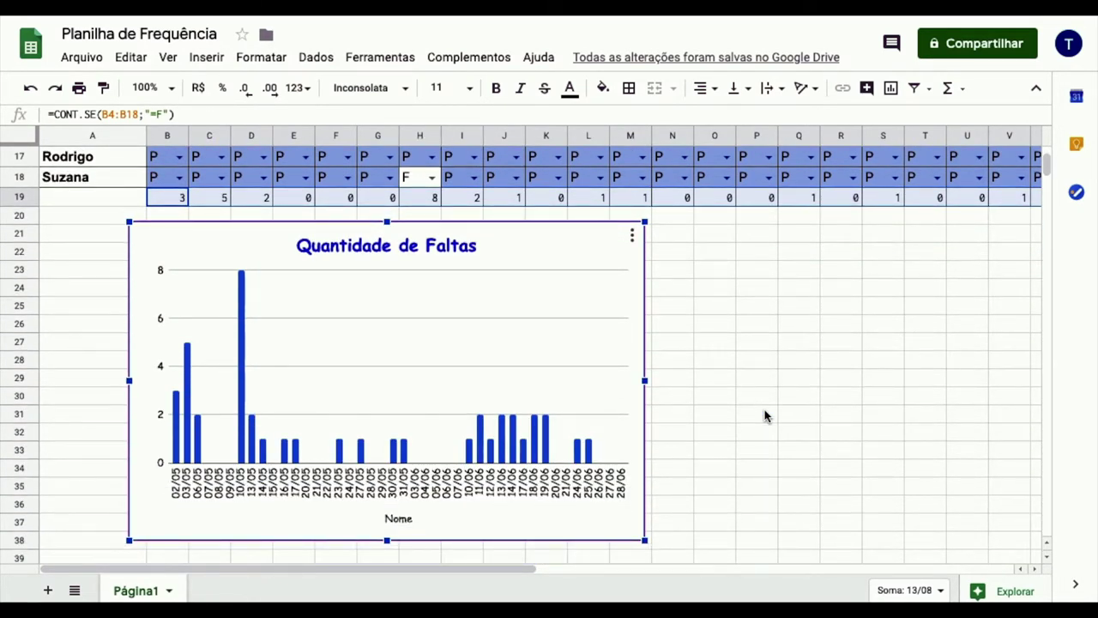
{"action": "scroll", "coordinate": [765, 417], "scroll_direction": "up", "scroll_amount": 5}
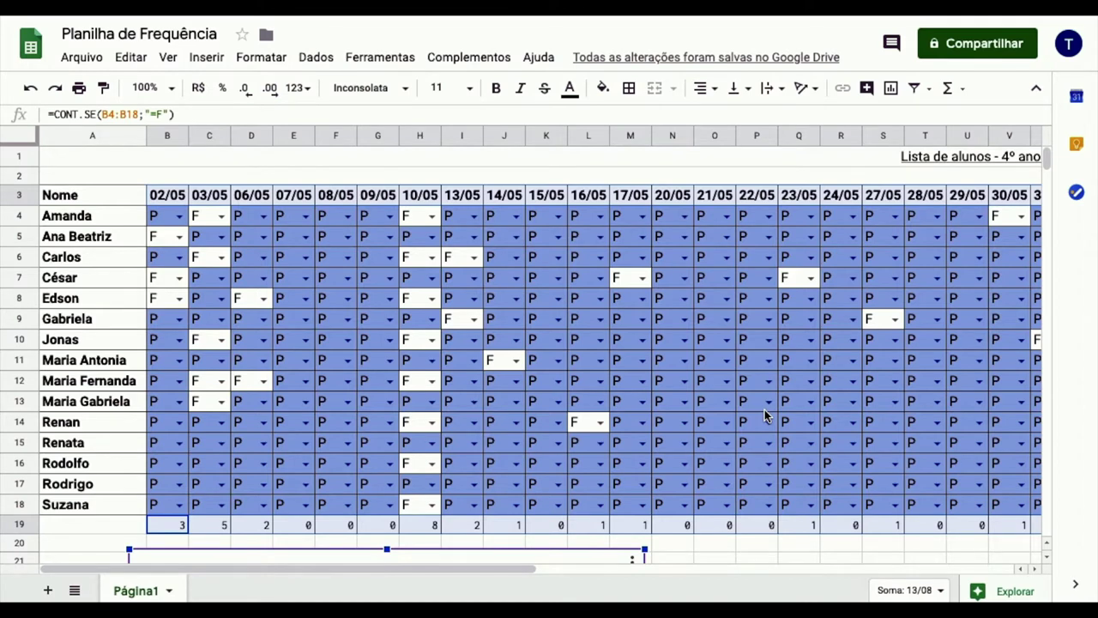
{"action": "scroll", "coordinate": [765, 415], "scroll_direction": "down", "scroll_amount": 2}
{"action": "scroll", "coordinate": [765, 416], "scroll_direction": "down", "scroll_amount": 2}
{"action": "scroll", "coordinate": [765, 415], "scroll_direction": "down", "scroll_amount": 2}
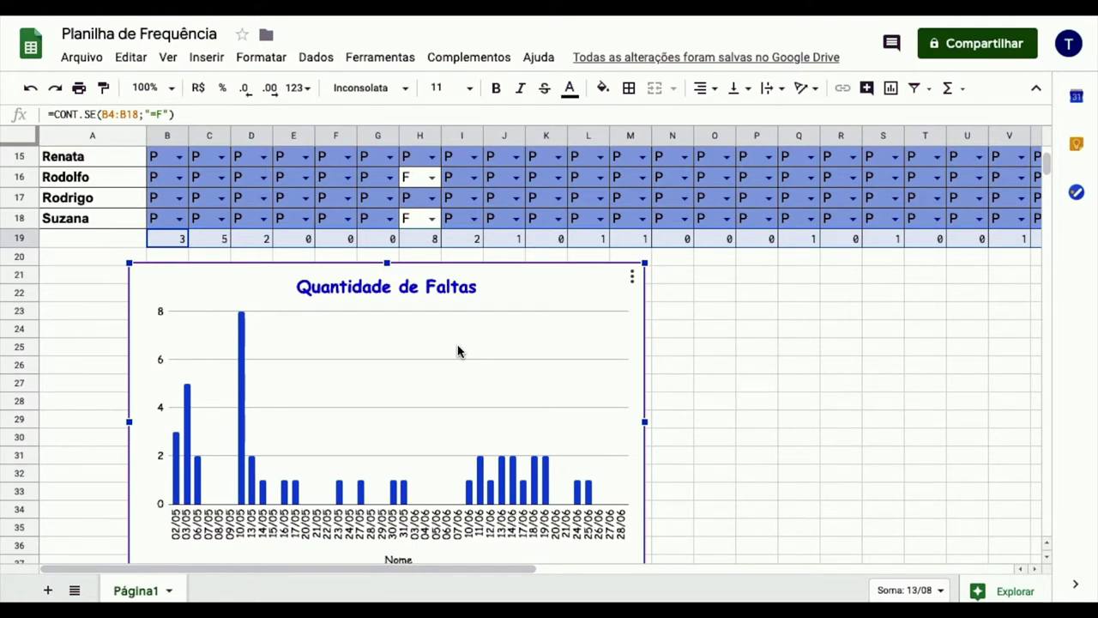
{"action": "left_click", "coordinate": [506, 289]}
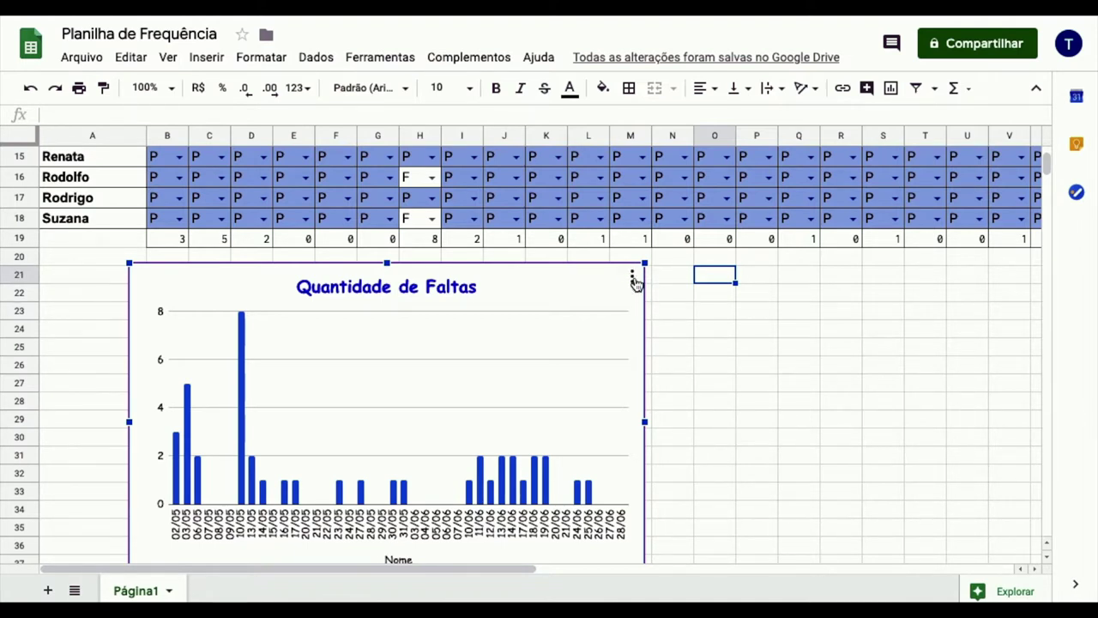
Move the chart to its own Gráfico2 sheet with 'Mover para a própria página', then return to Página1.
{"action": "left_click", "coordinate": [634, 279]}
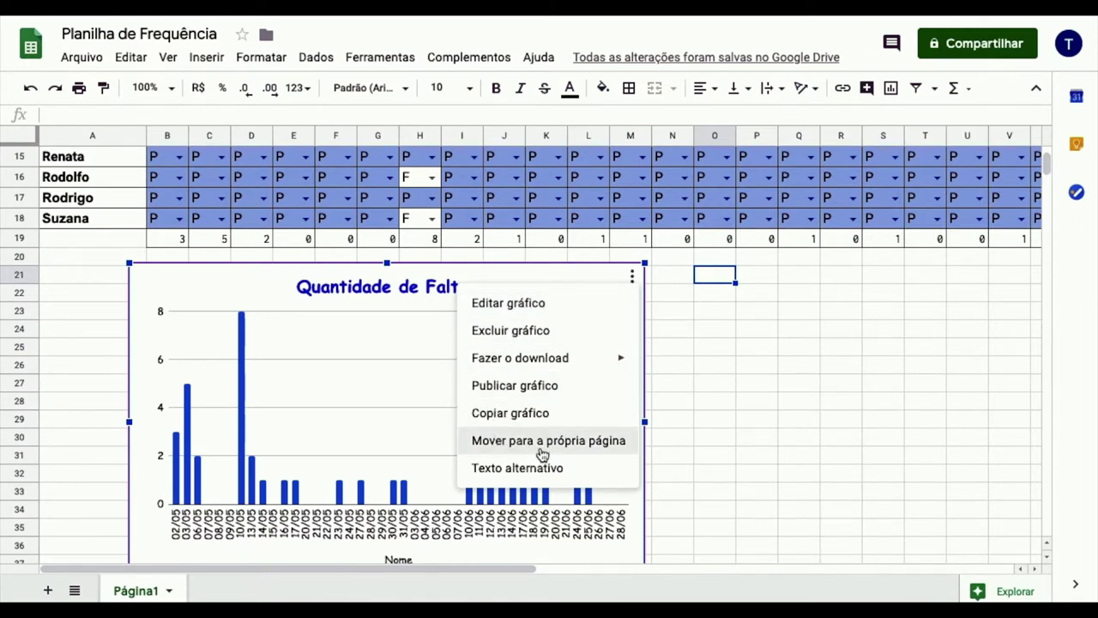
{"action": "left_click", "coordinate": [543, 441]}
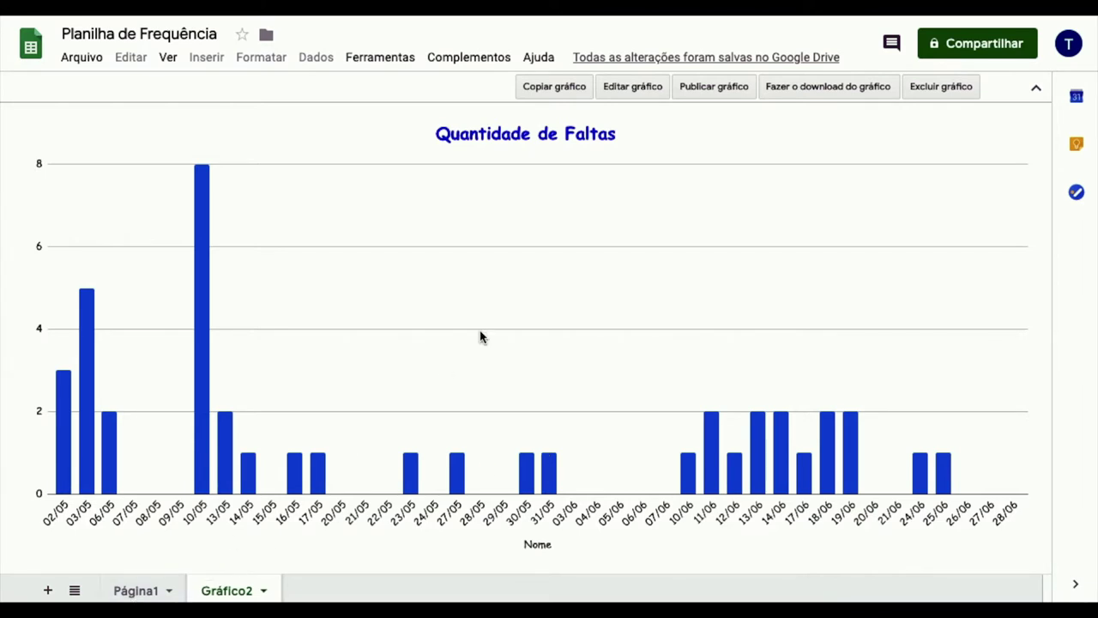
{"action": "left_click", "coordinate": [133, 590]}
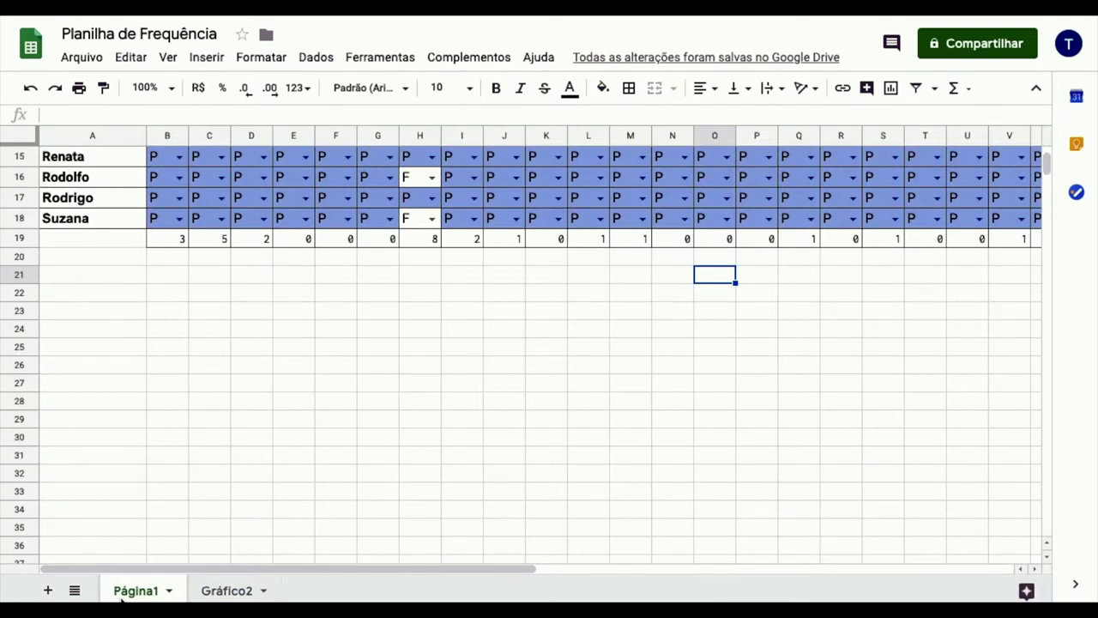
Check the chart on the Gráfico2 sheet, then go back to the Página1 attendance grid.
{"action": "scroll", "coordinate": [322, 360], "scroll_direction": "up", "scroll_amount": 5}
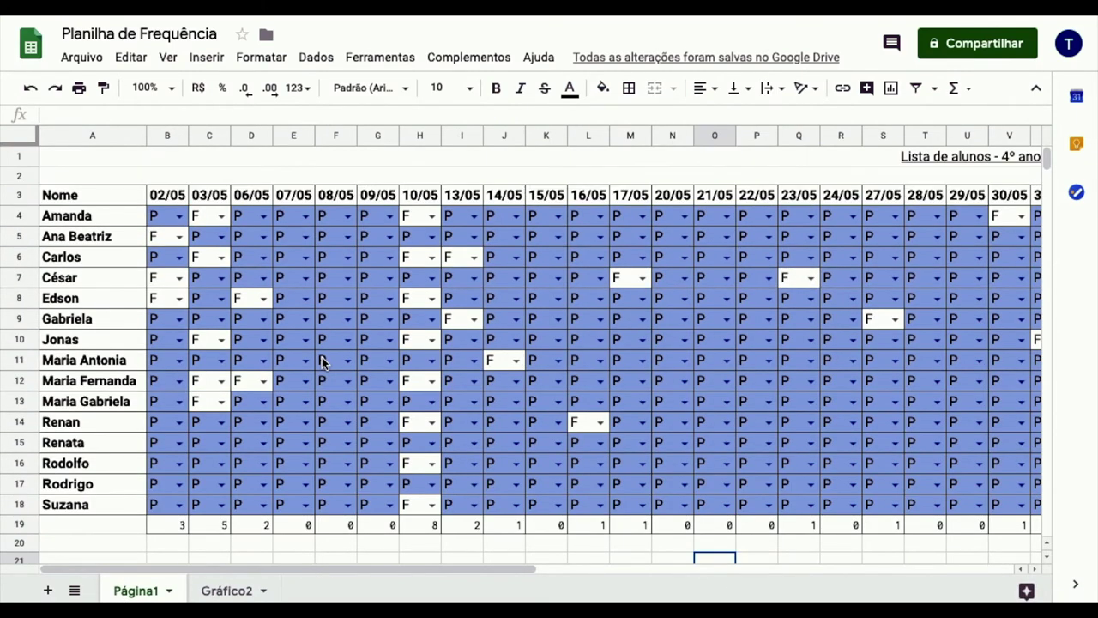
{"action": "left_click", "coordinate": [225, 592]}
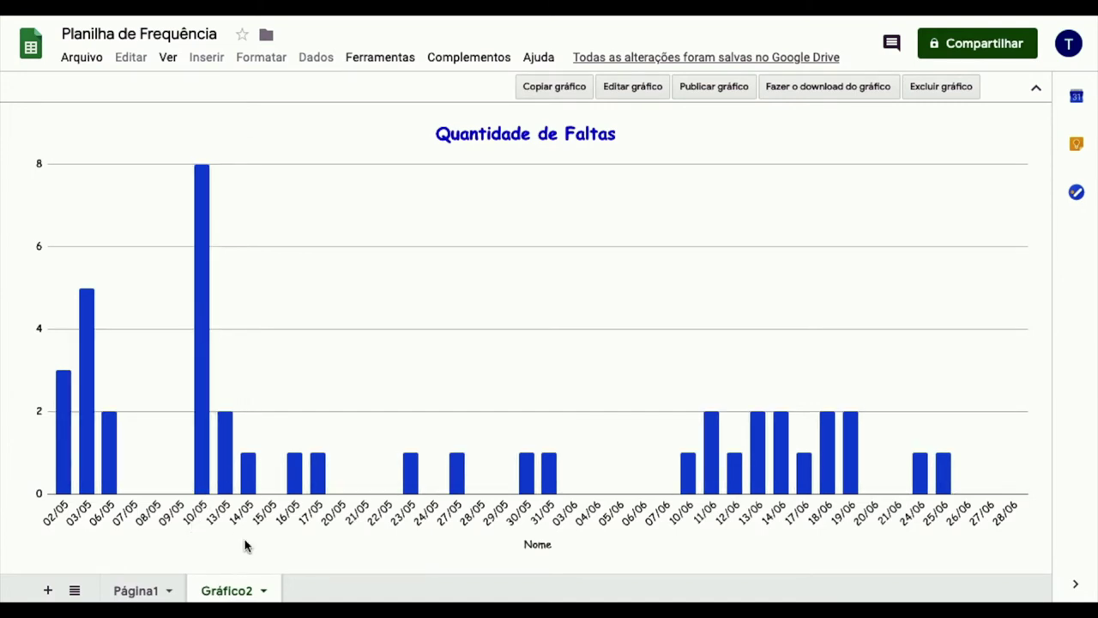
{"action": "left_click", "coordinate": [135, 591]}
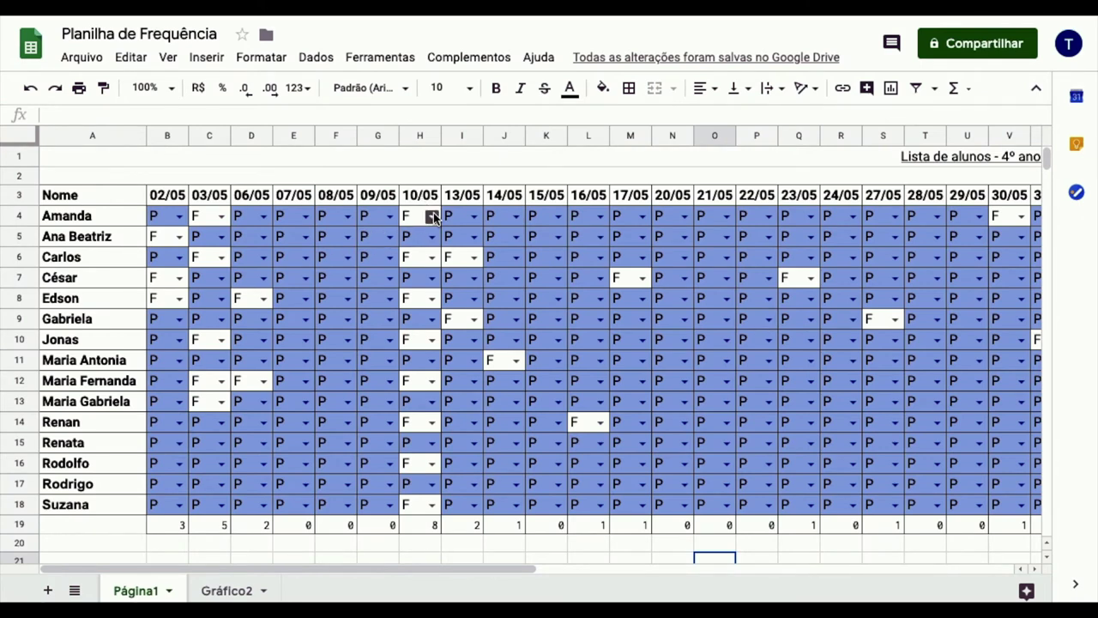
Change H4 and H10 from F to P, confirm H19 shows 6, and view the updated Gráfico2 chart.
{"action": "left_click", "coordinate": [433, 217]}
{"action": "left_click", "coordinate": [419, 261]}
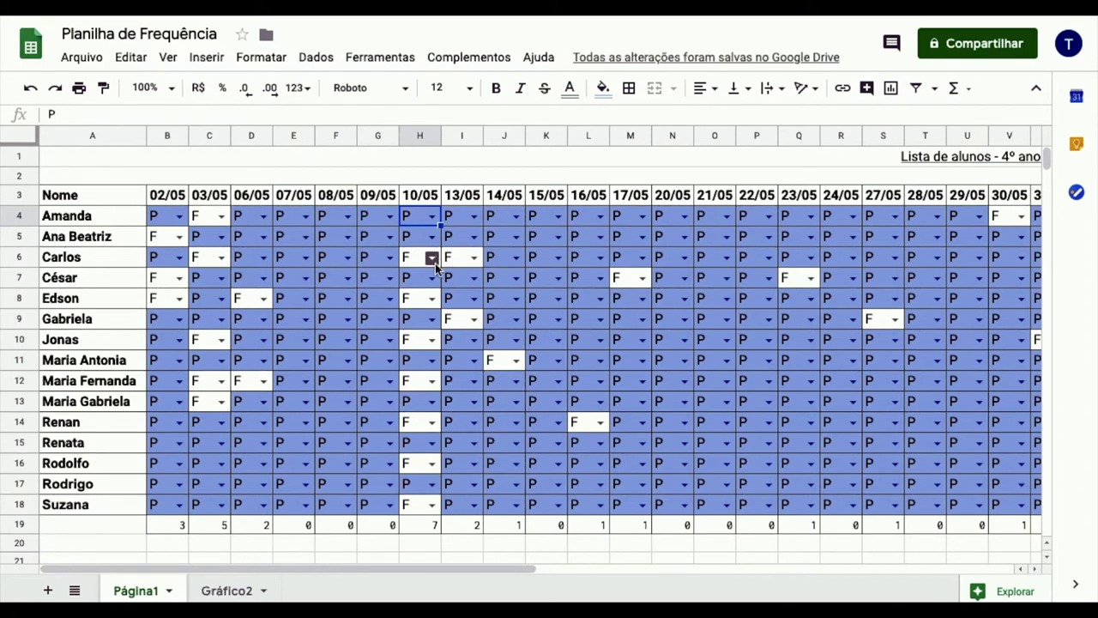
{"action": "left_click", "coordinate": [432, 340]}
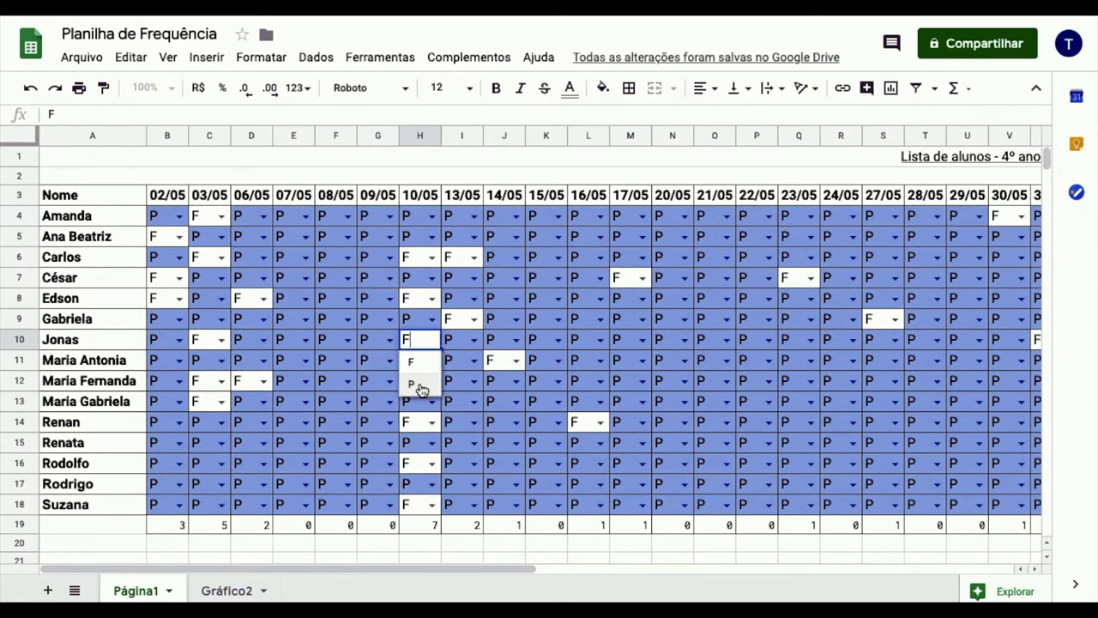
{"action": "left_click", "coordinate": [419, 384]}
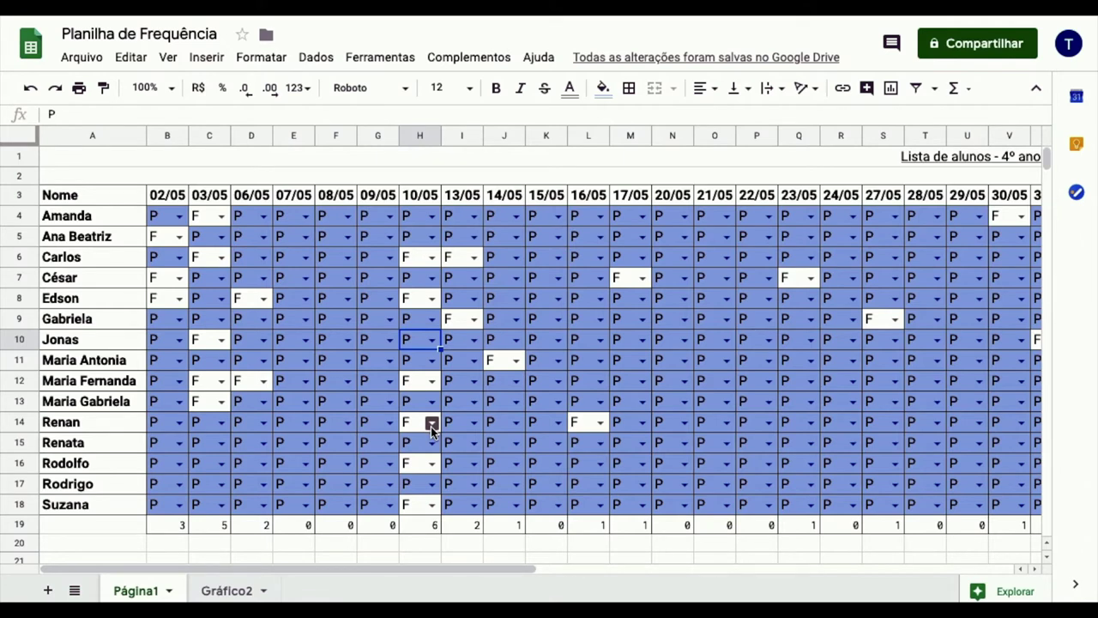
{"action": "left_click", "coordinate": [420, 526]}
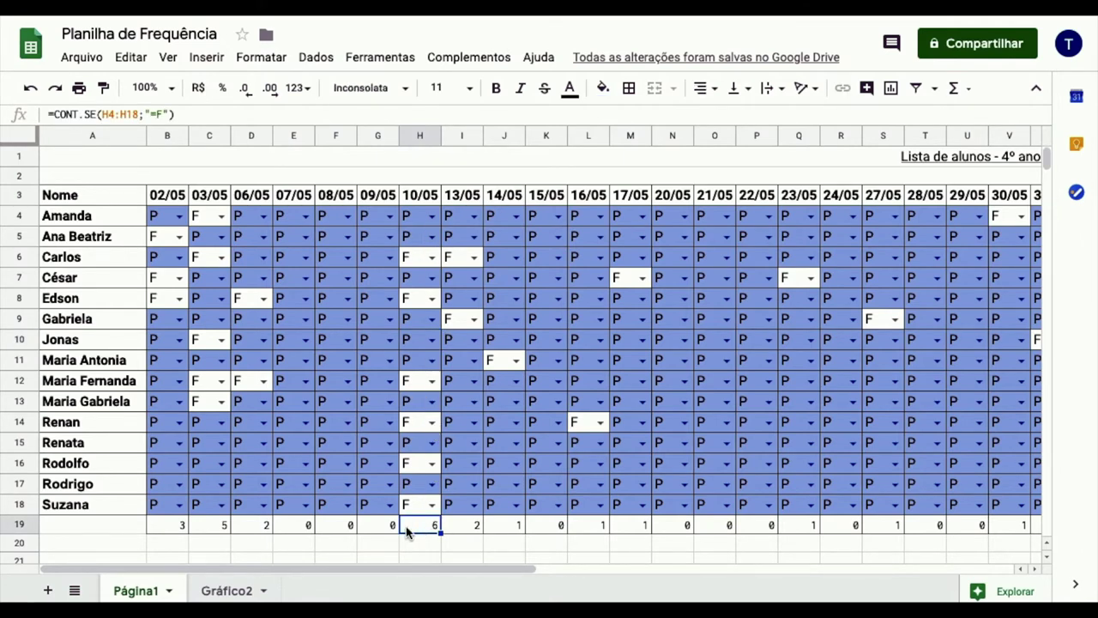
{"action": "left_click", "coordinate": [200, 595]}
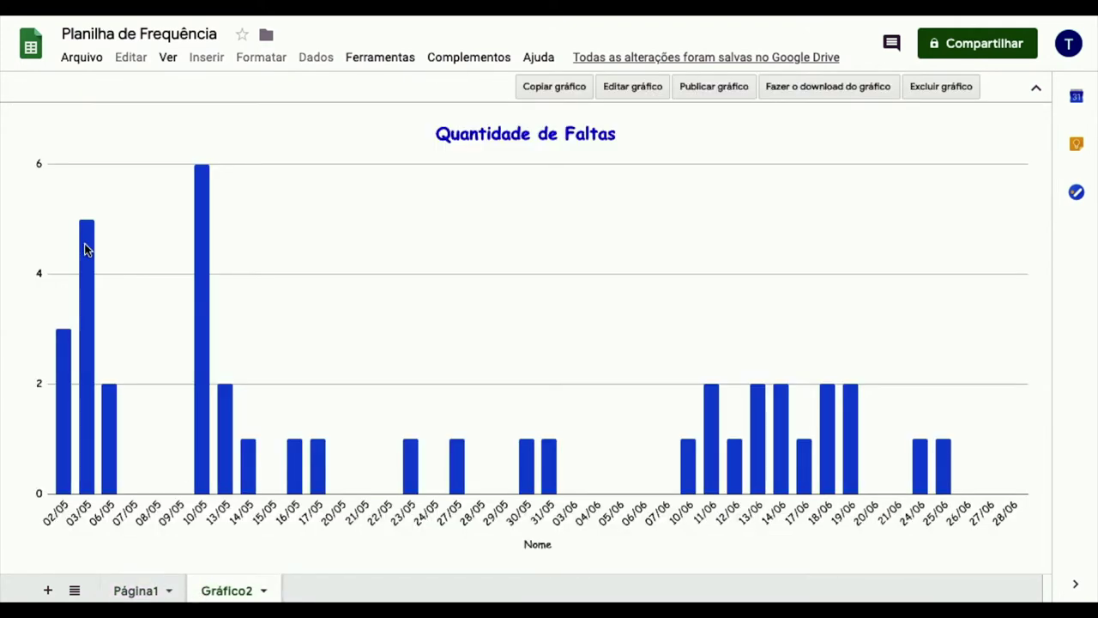